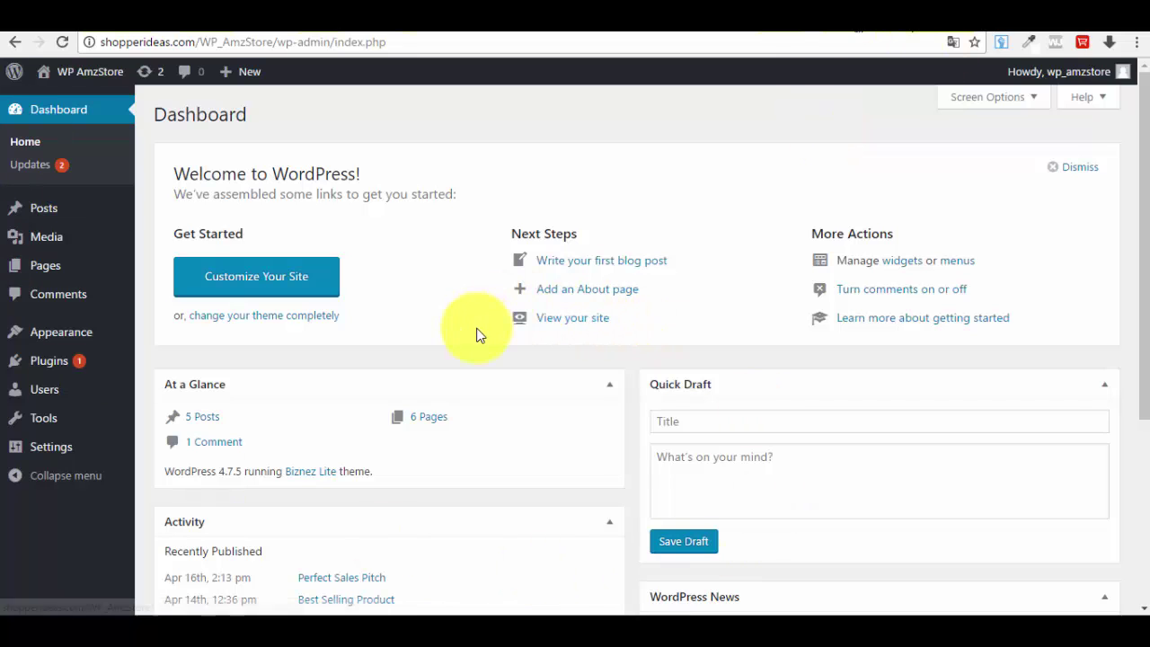
- Open the upload form for adding a new plugin from a .zip file
mouse_move(60, 371)
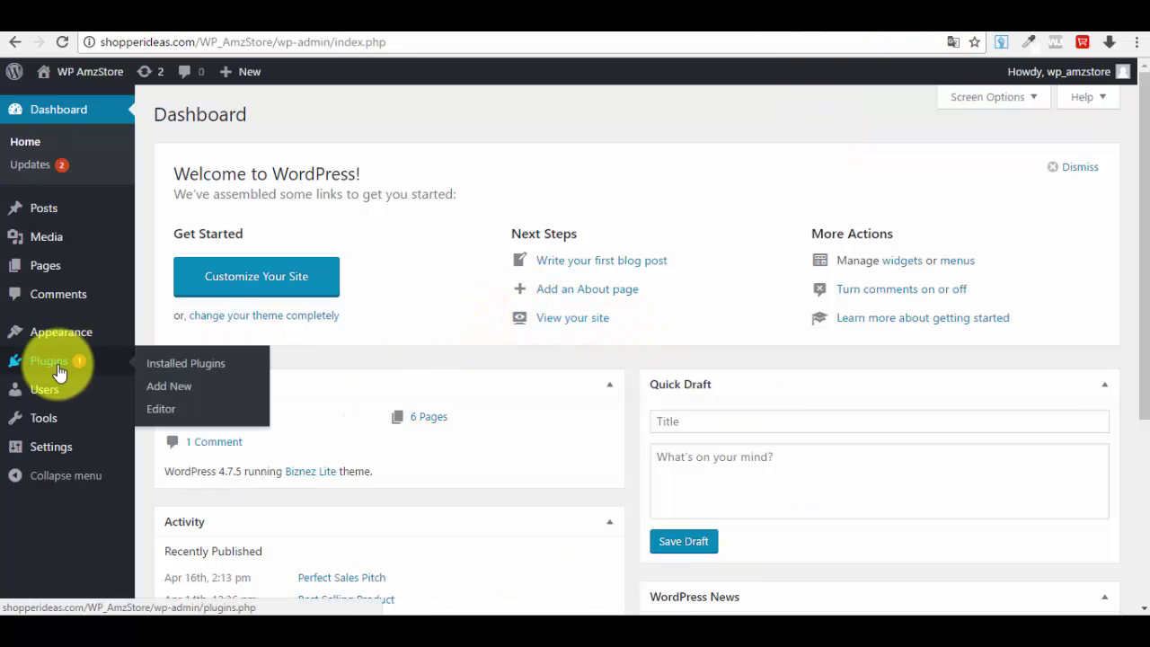
left_click(61, 371)
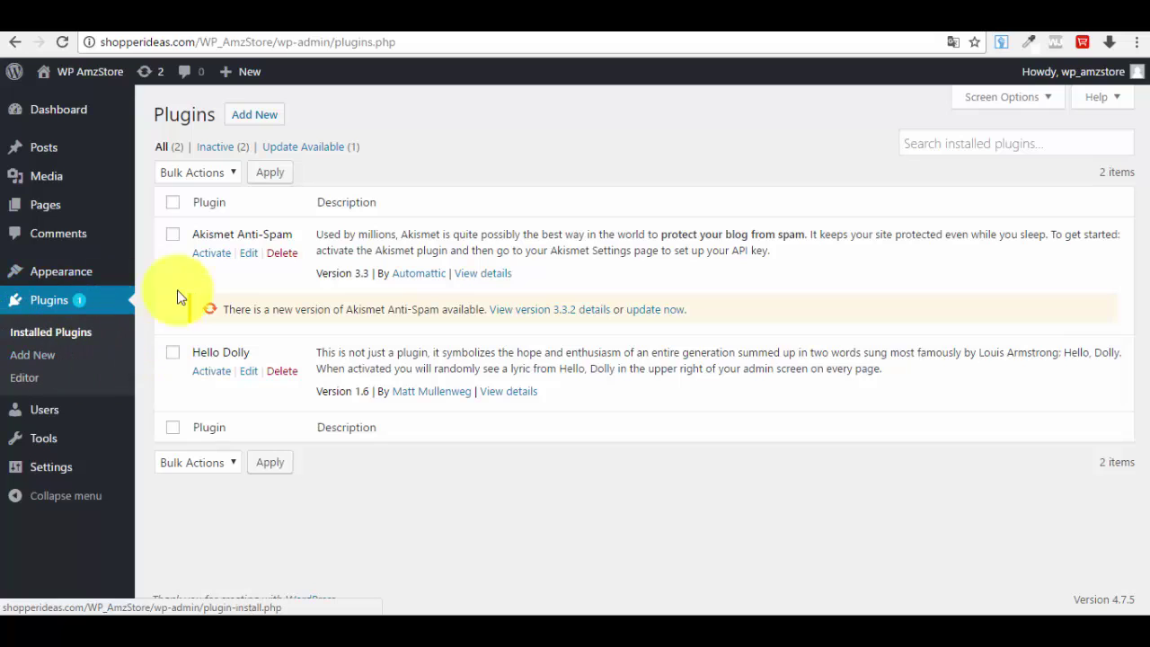
left_click(263, 119)
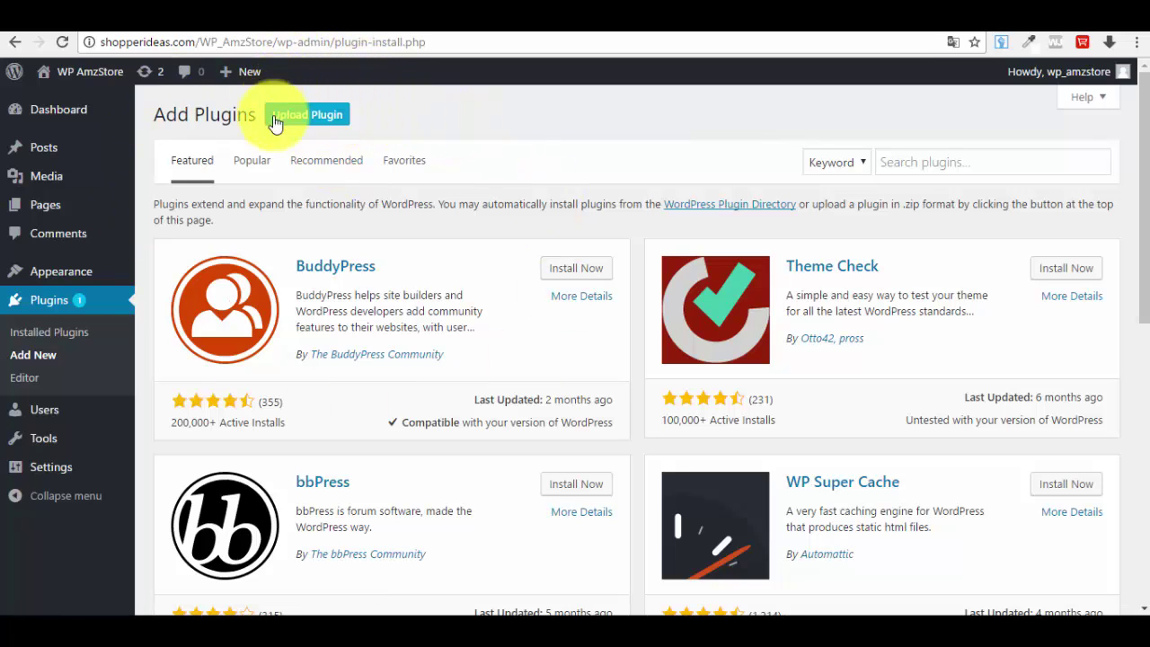
left_click(337, 123)
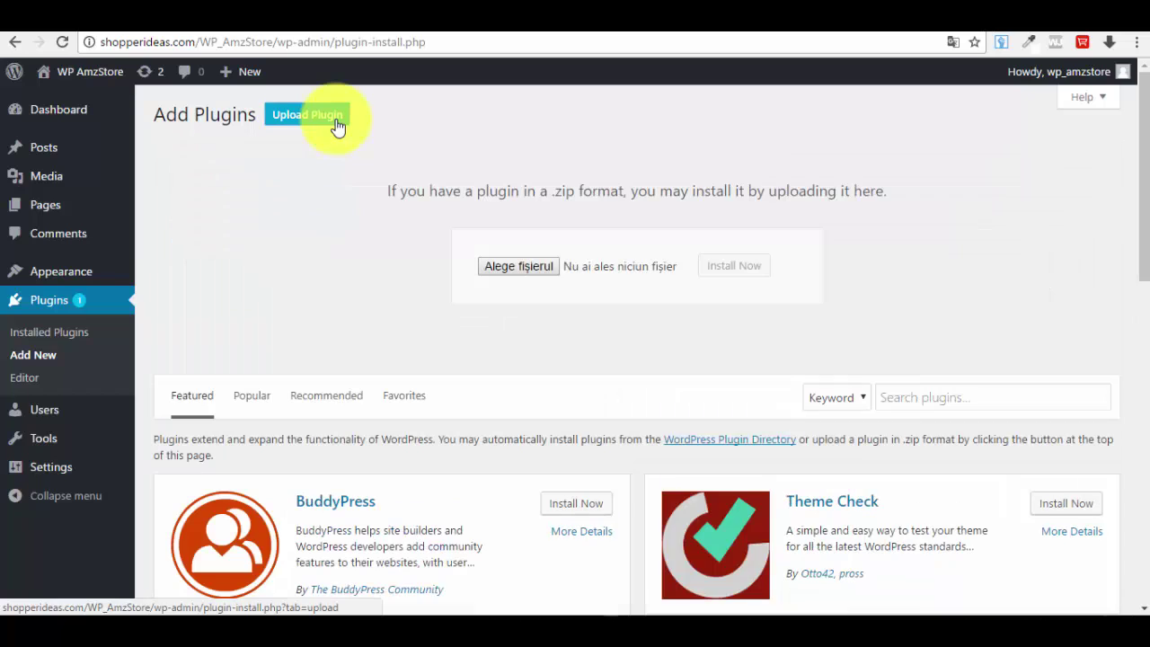
- Choose WP_AmzStore.zip from the My Skype Received Files folder as the plugin file to upload
left_click(519, 274)
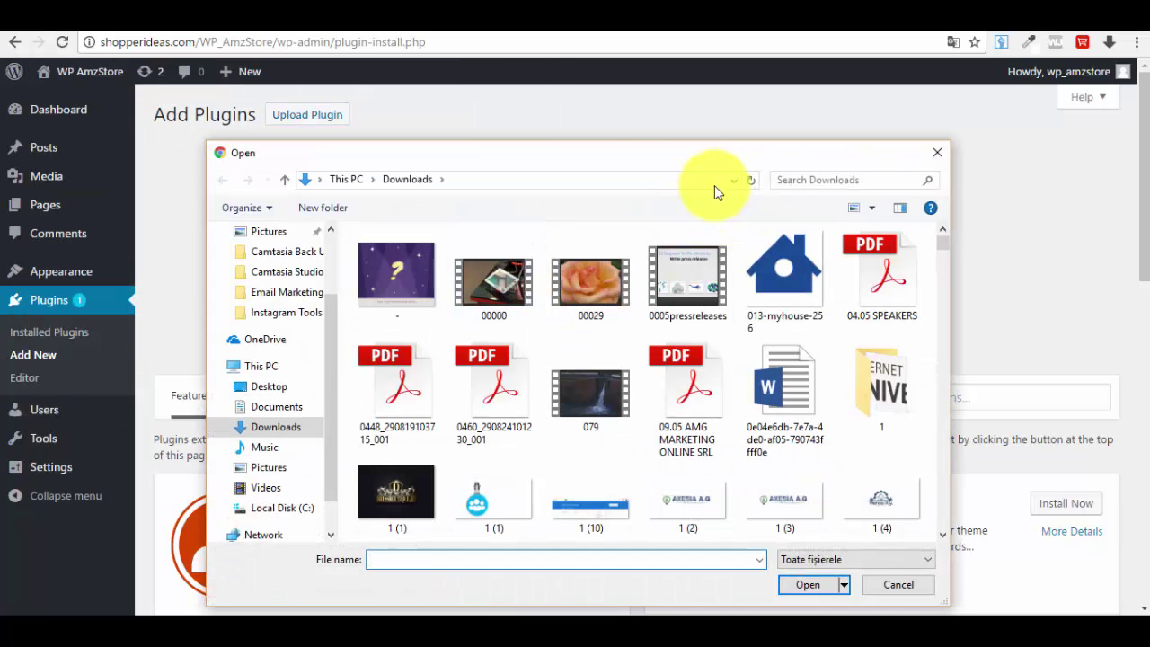
left_click(577, 178)
type("C:\\Users\\User\\AppData\\Roaming\\Skype\\My Skype Received Files\\WP_AmzStore")
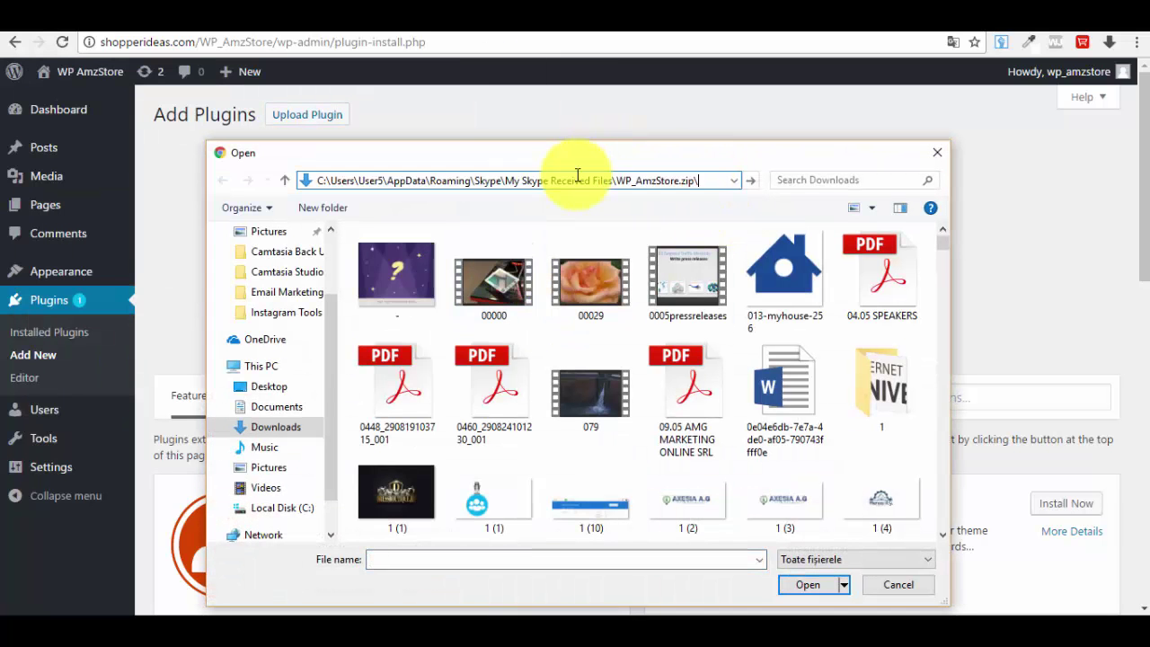
key("Return")
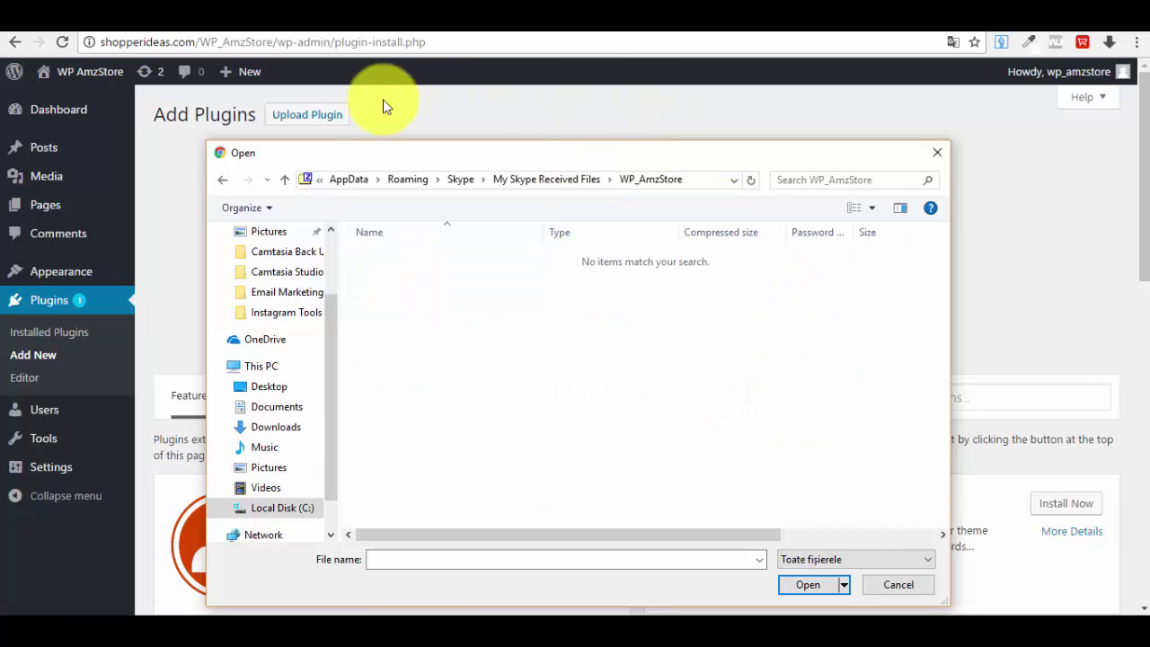
left_click(284, 179)
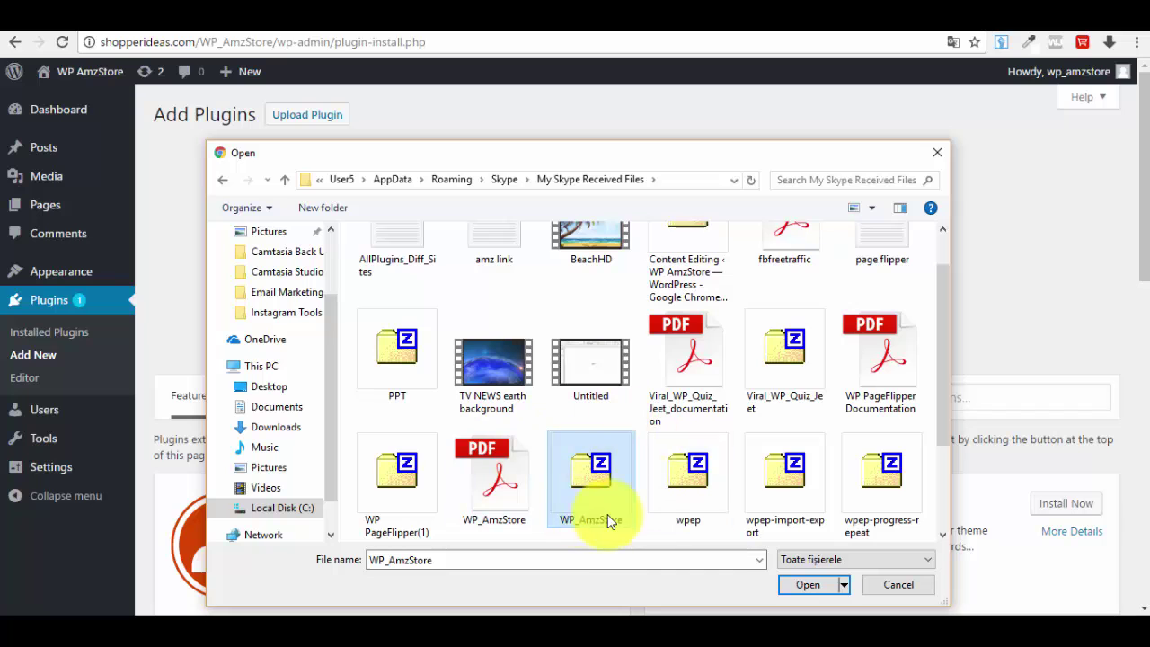
left_click(813, 588)
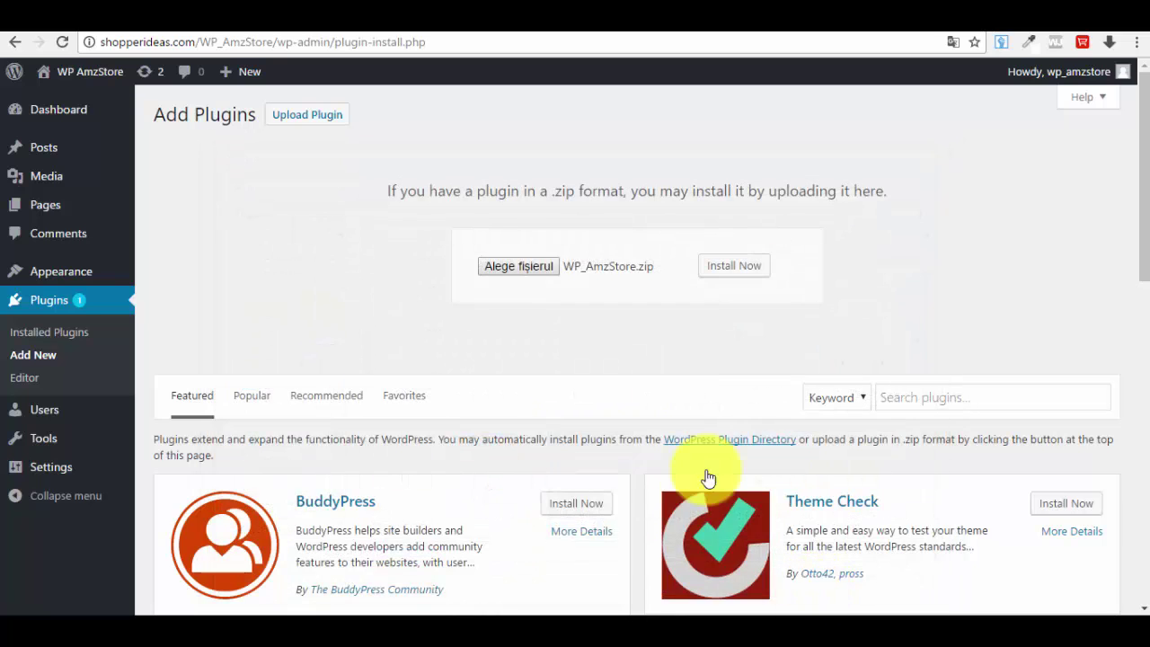
- Install the uploaded WP_AmzStore.zip plugin and activate it
left_click(727, 273)
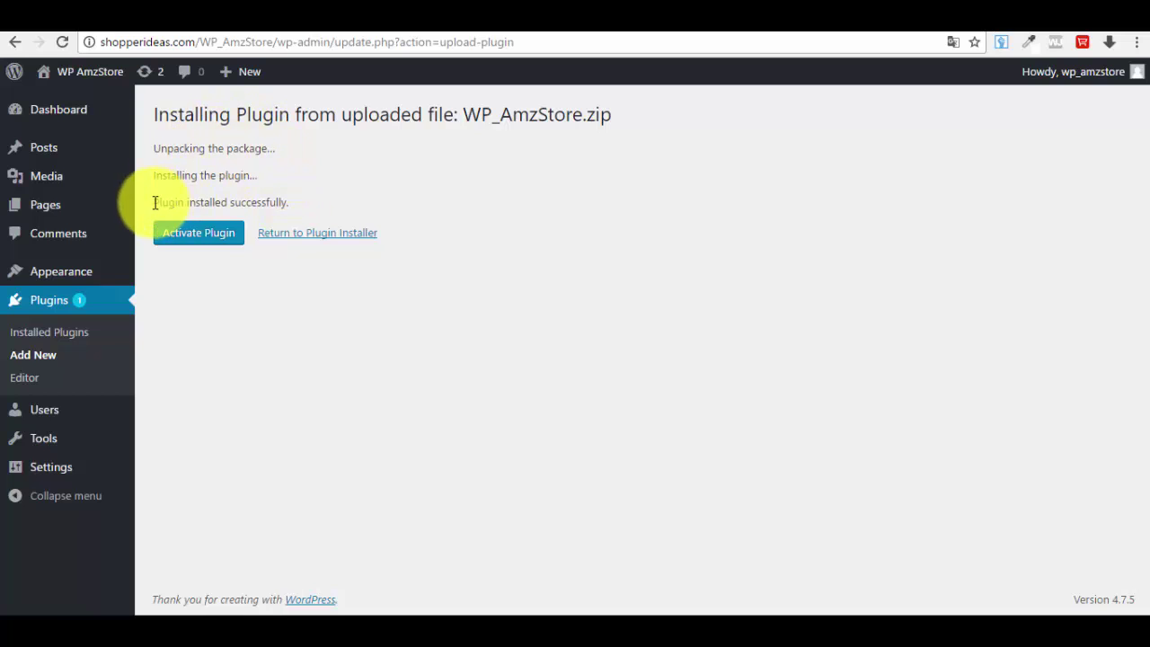
left_click_drag(154, 202, 299, 206)
left_click(320, 203)
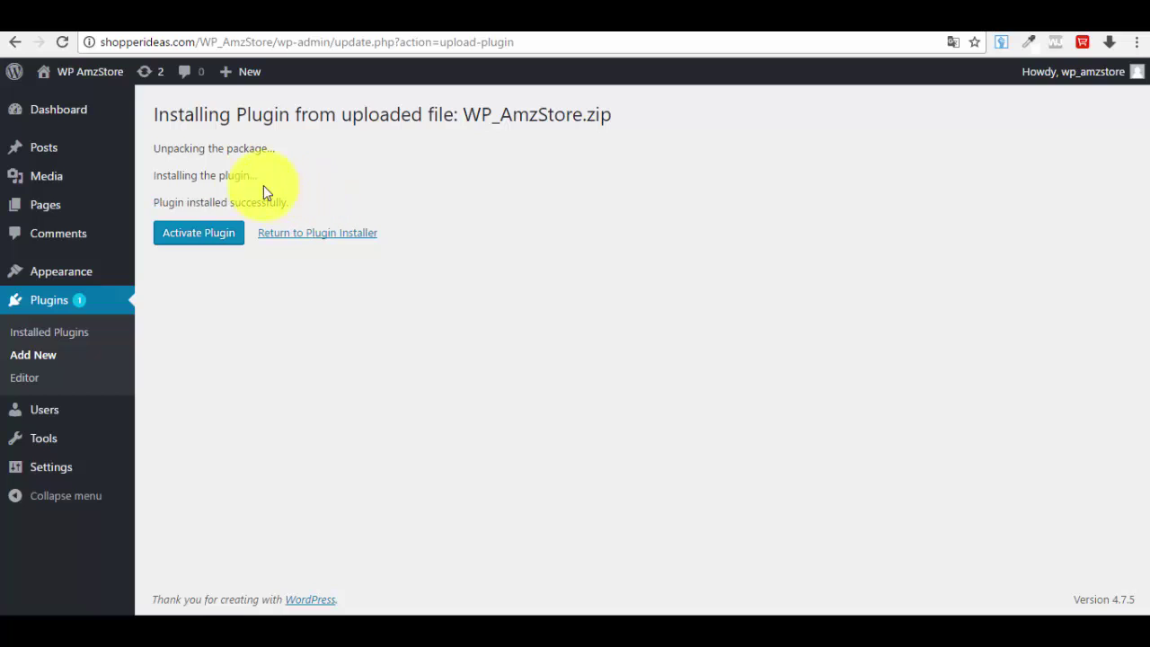
left_click(210, 248)
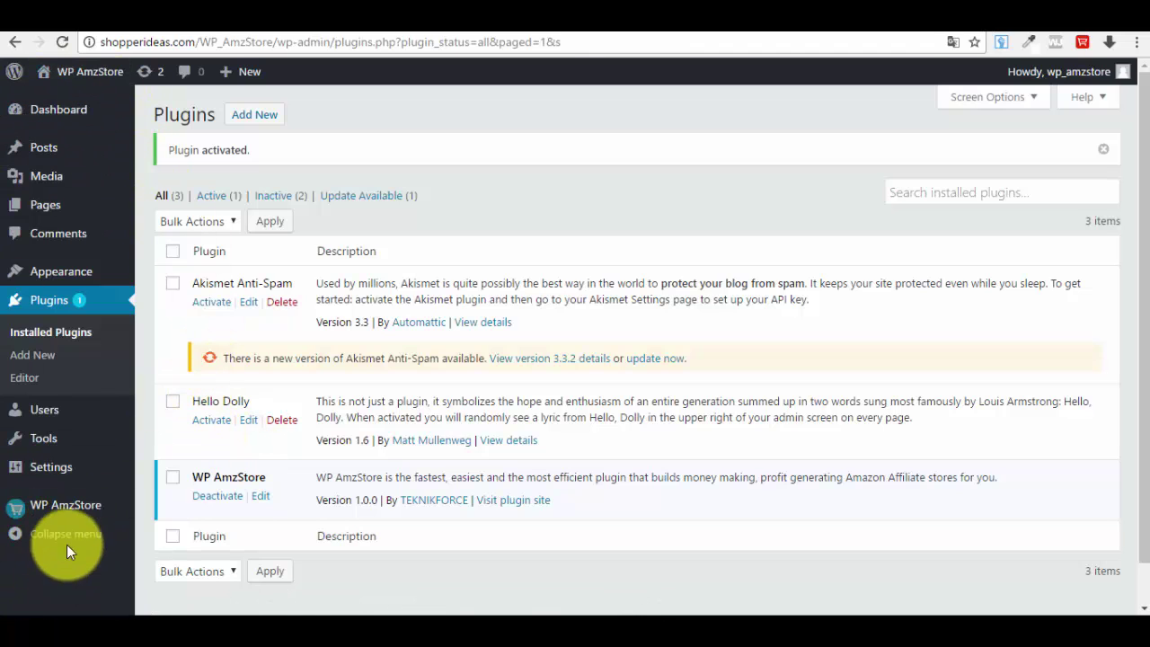
mouse_move(49, 508)
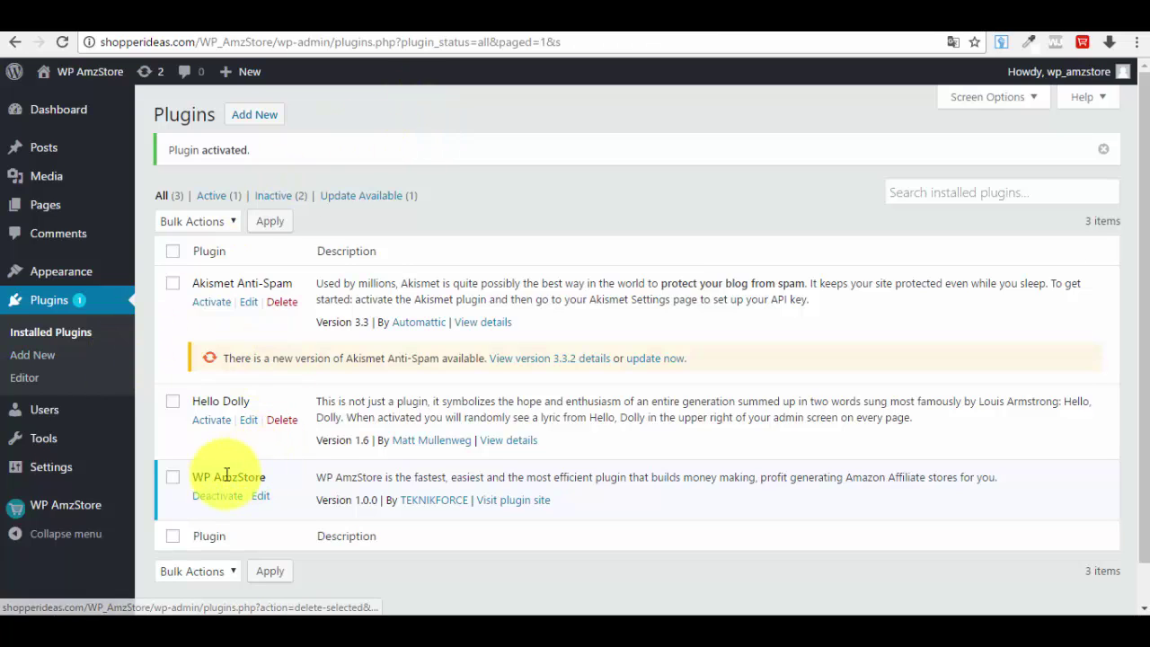
mouse_move(115, 509)
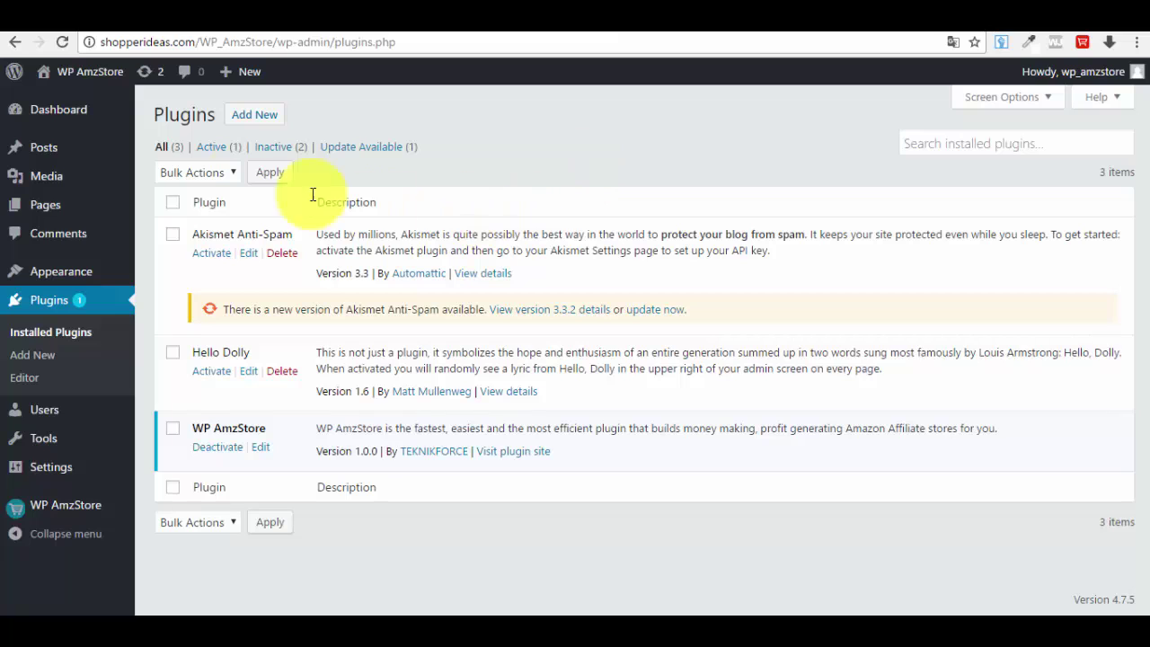
- Open the Best Selling Product page for editing and delete the existing shortcode from its content
left_click(51, 214)
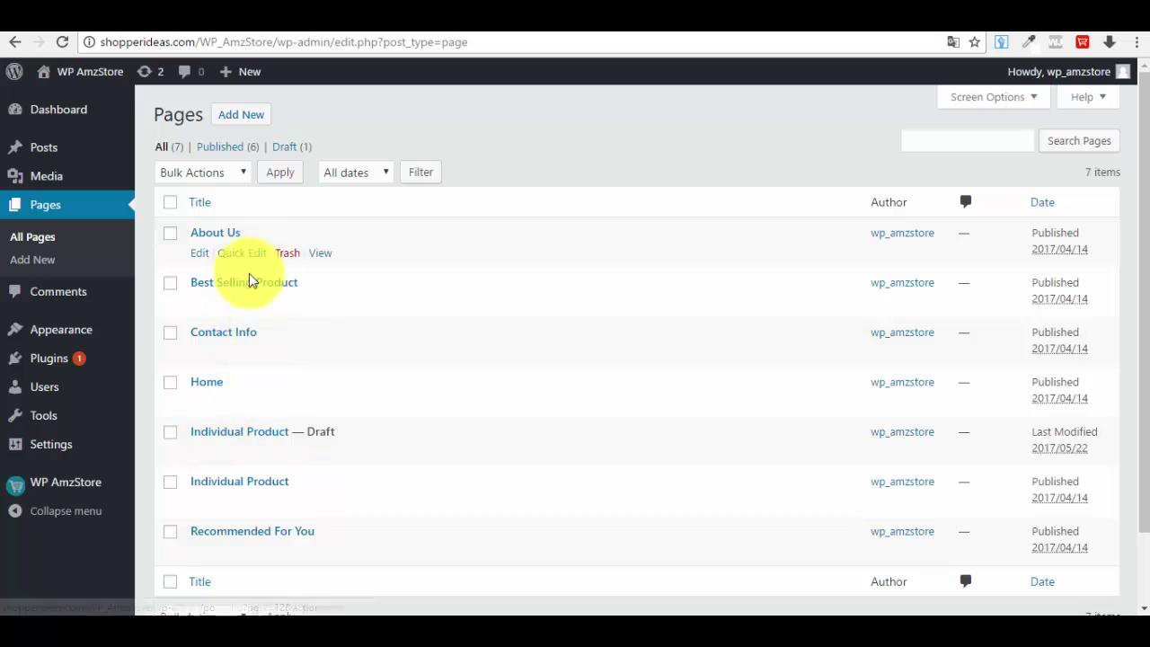
left_click(198, 306)
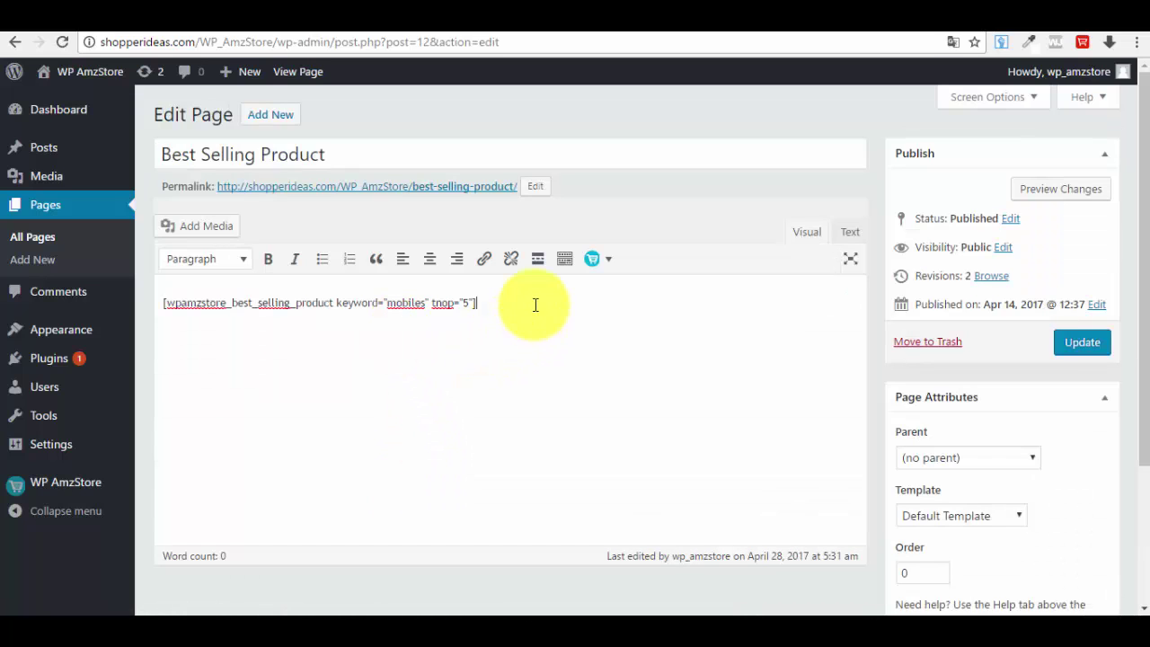
left_click_drag(503, 308, 101, 315)
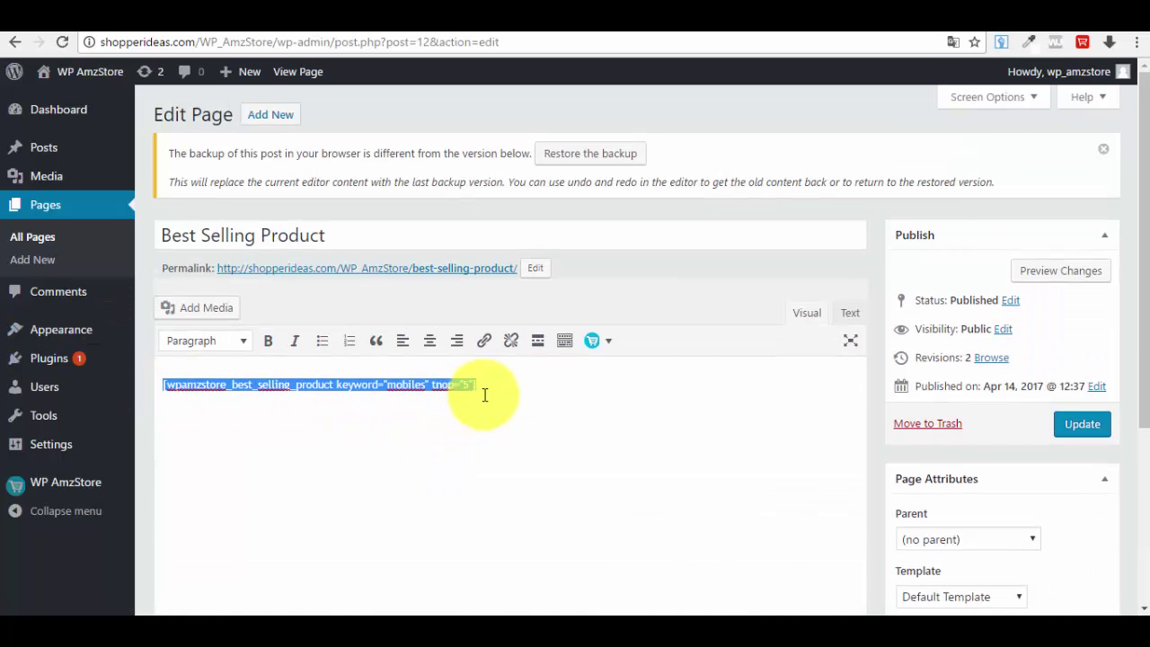
key("BackSpace")
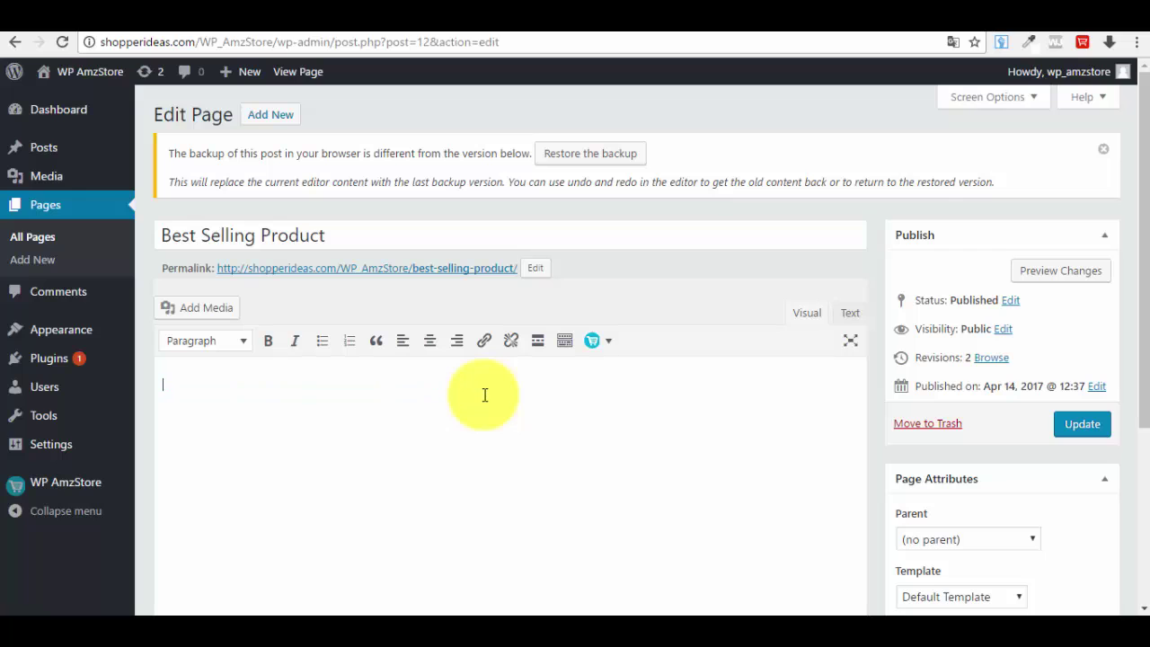
- Insert a Best Selling Product shortcode with keyword smartphones and 5 features, and update the page
left_click(612, 342)
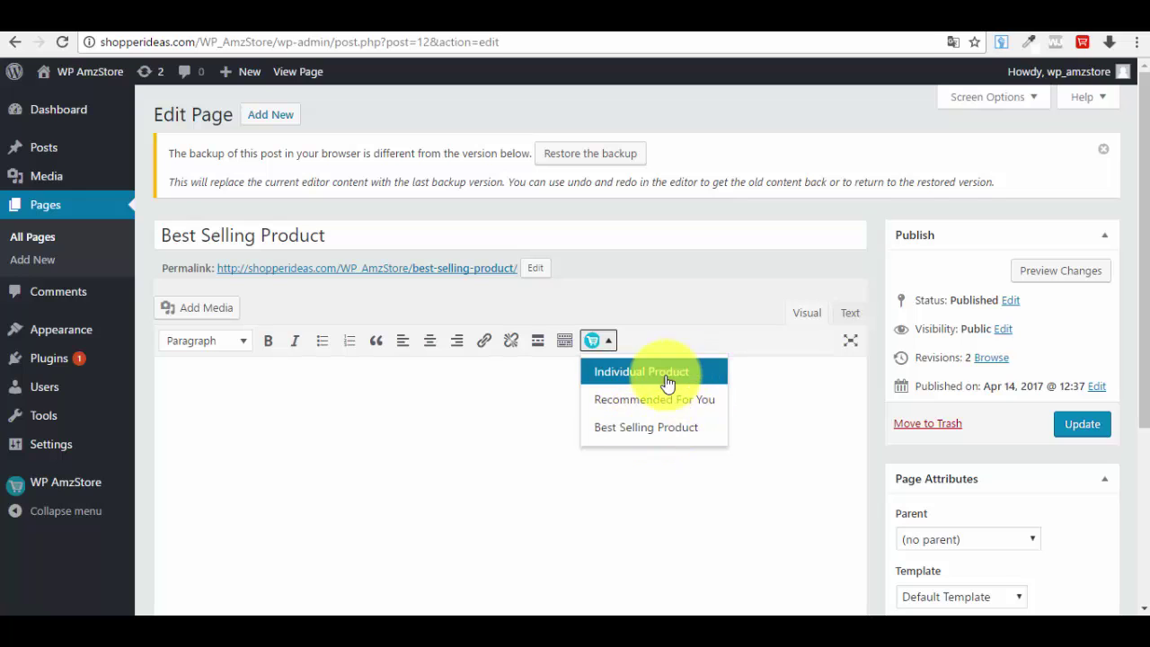
left_click(665, 439)
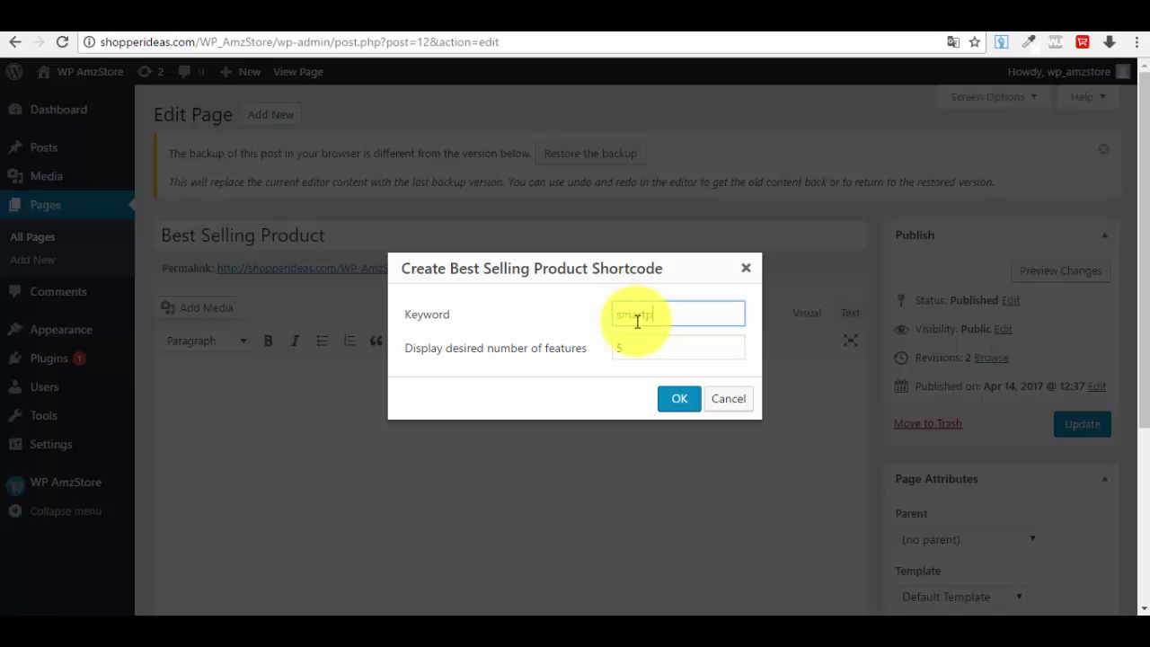
left_click(639, 341)
left_click(634, 346)
double_click(635, 347)
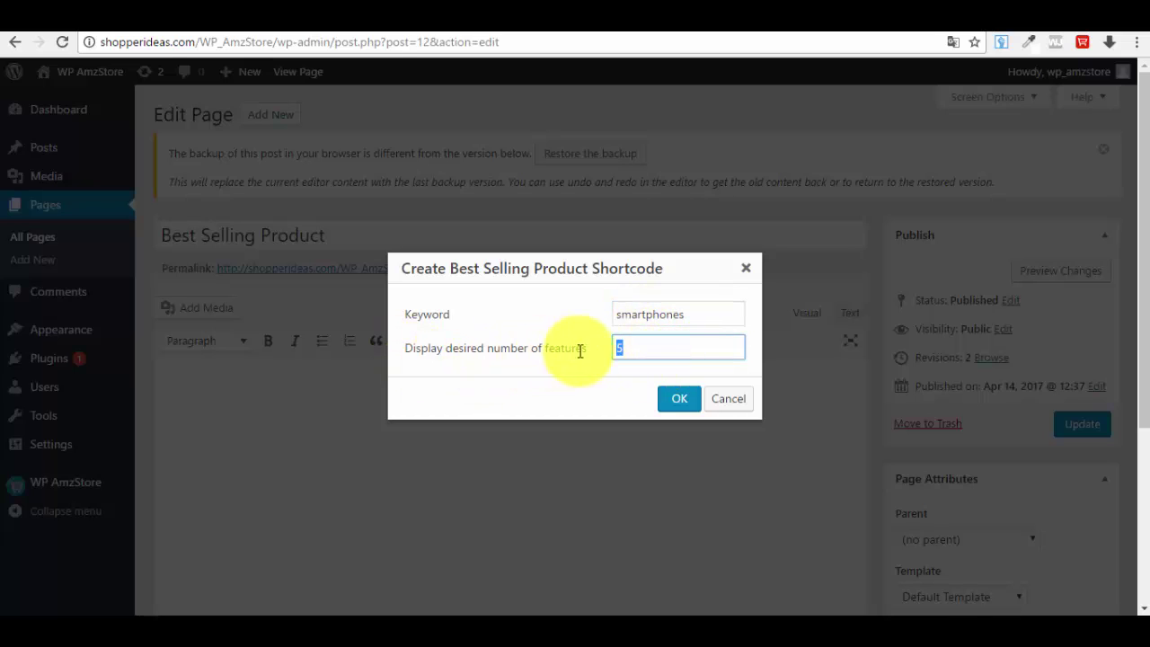
left_click(674, 399)
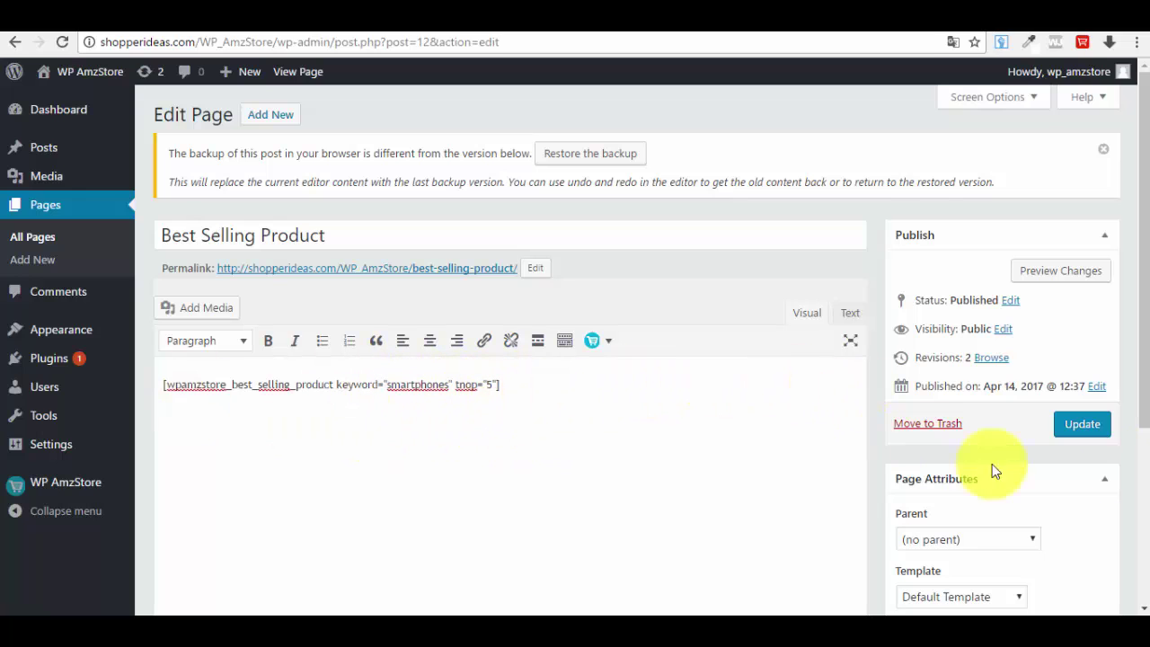
left_click(1091, 427)
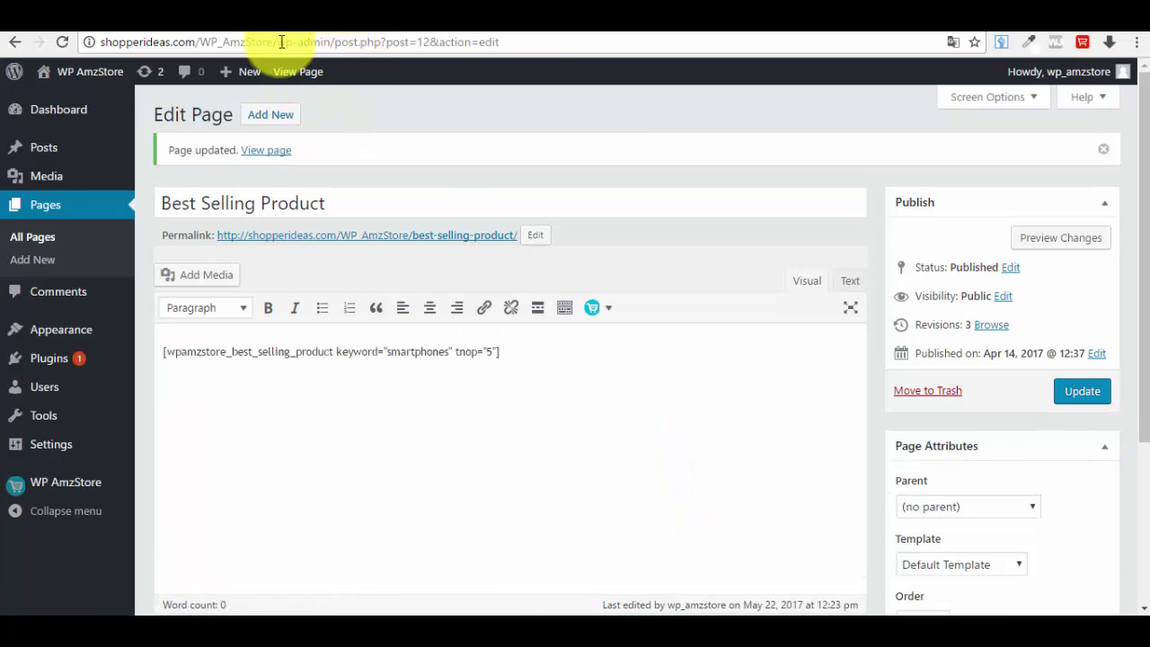
- Open the live site shopperideas.com/WP_AmzStore/ in a new tab and look through the ranked items on its Best Selling Product page
left_click_drag(277, 42, 101, 42)
right_click(202, 42)
left_click(251, 94)
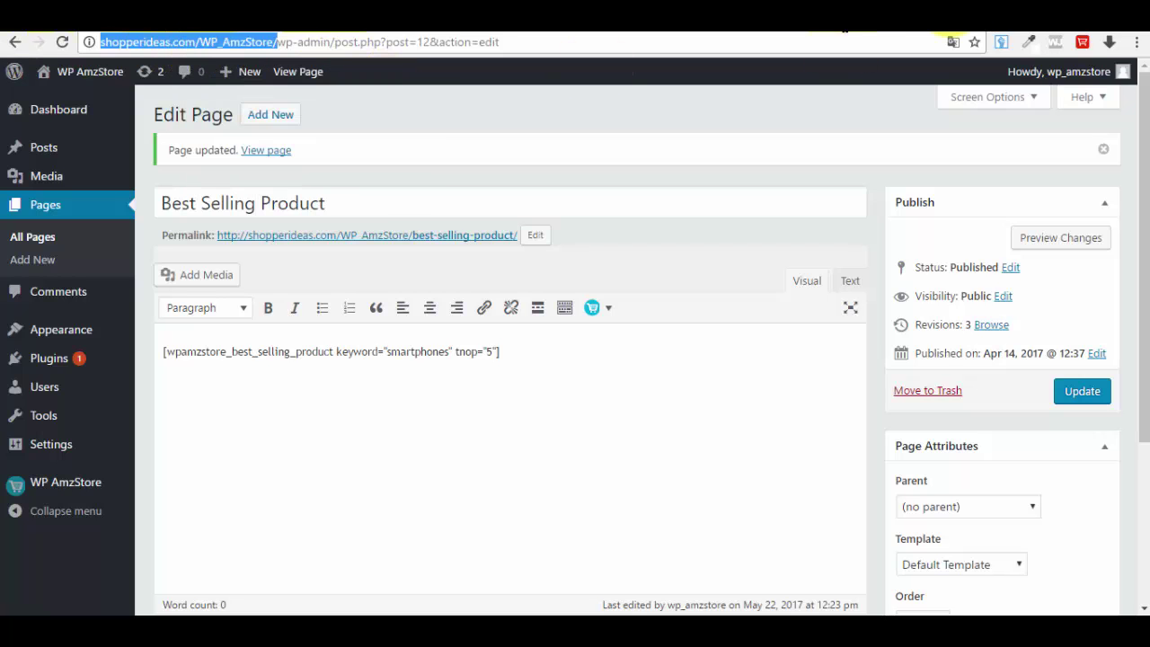
key("ctrl+t")
key("ctrl+v")
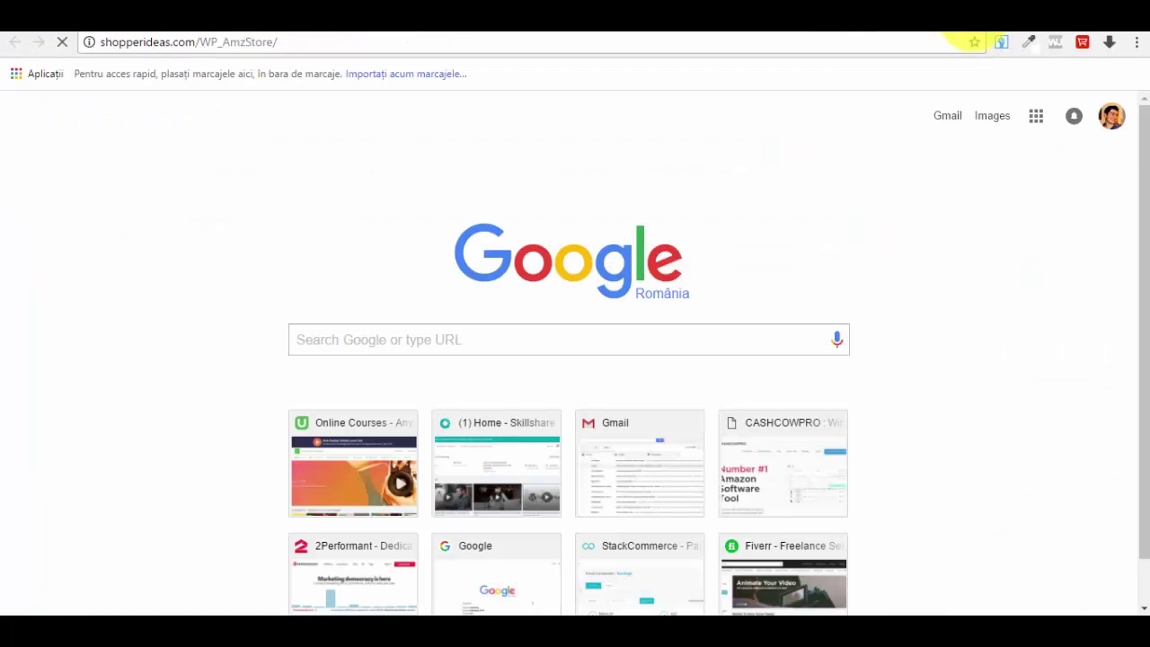
key("Return")
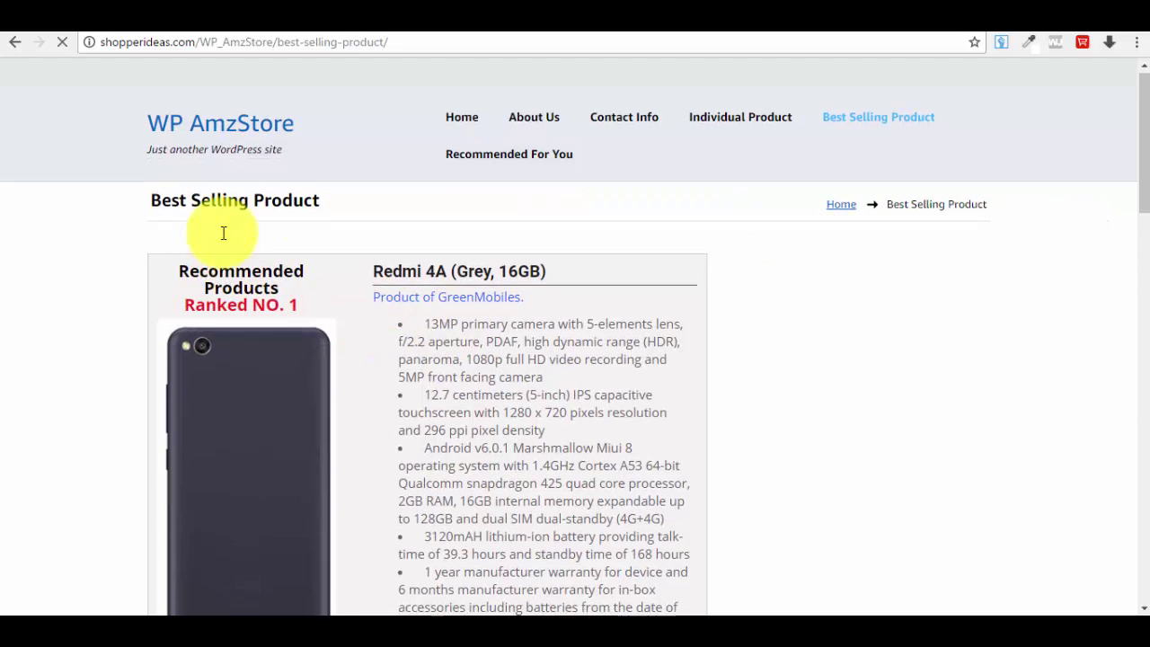
scroll(224, 231, "down", 1)
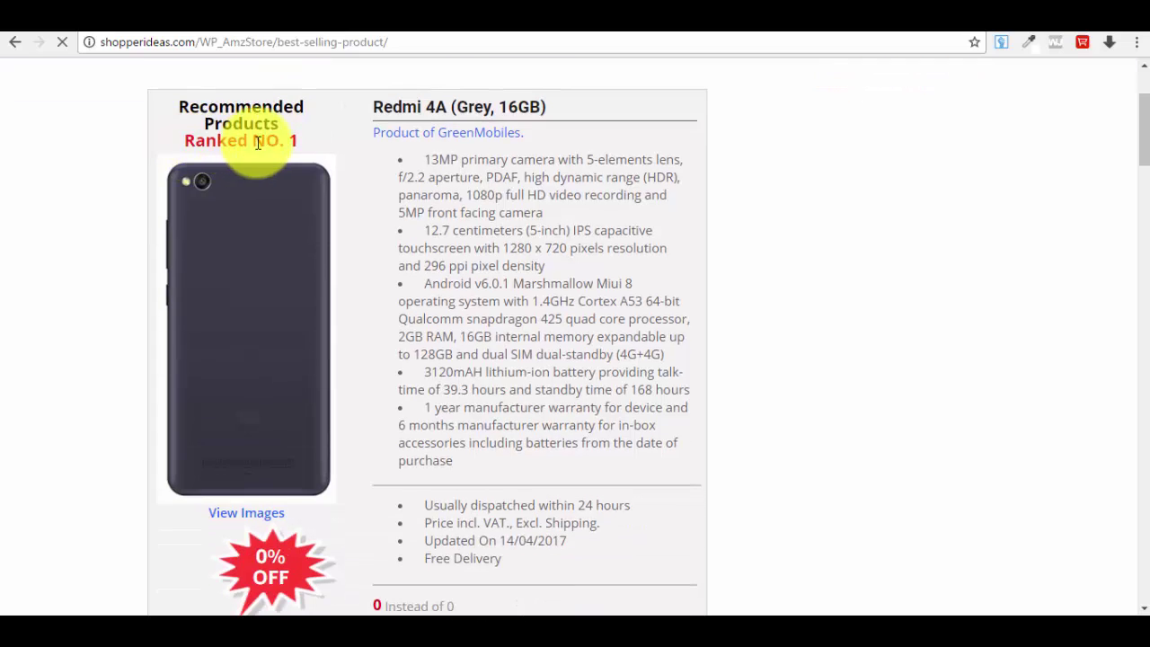
scroll(360, 197, "down", 15)
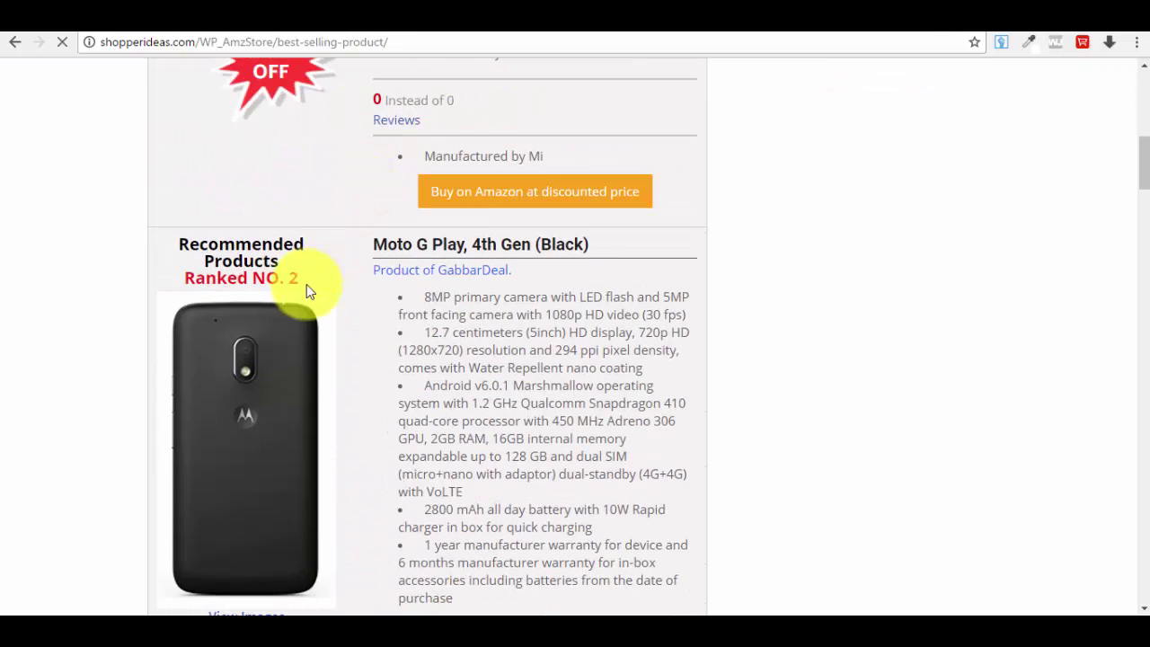
left_click(906, 32)
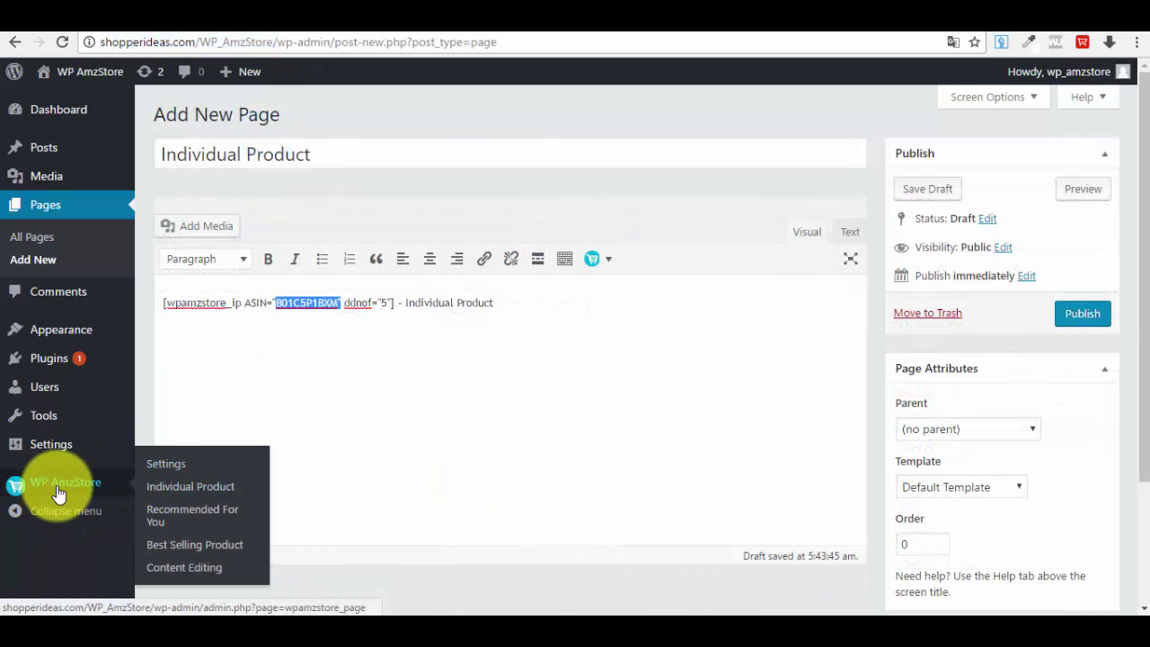
- Leave the Individual Product draft for the WP AmzStore settings and examine the Amazon API key, API secret, network and associate ID fields
left_click(65, 489)
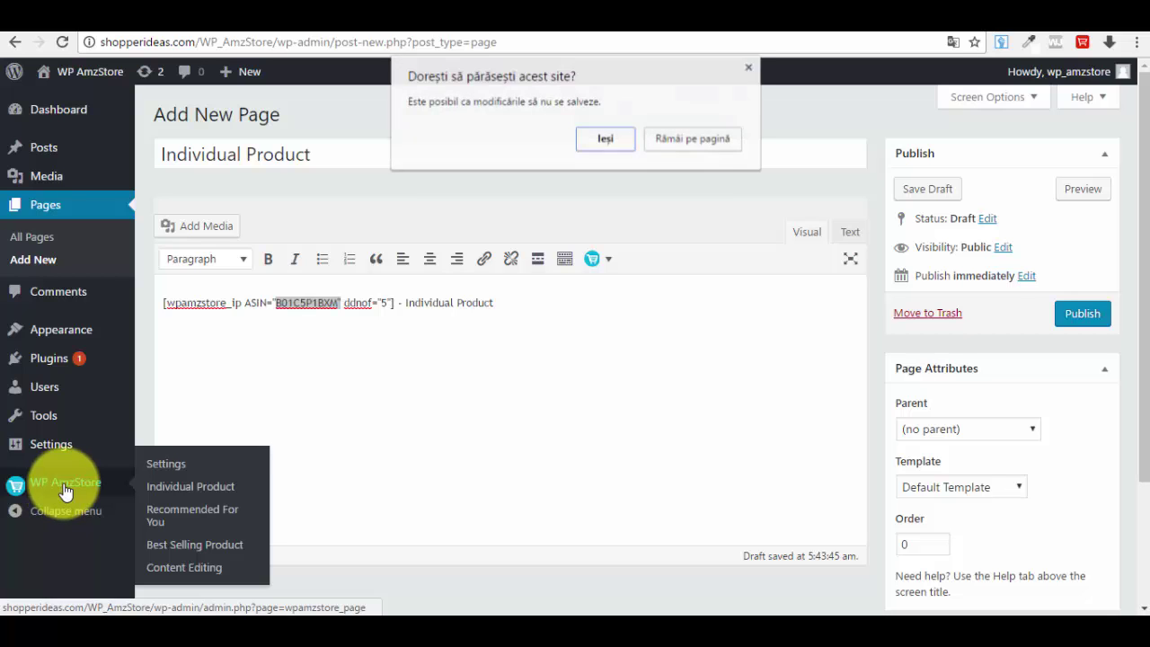
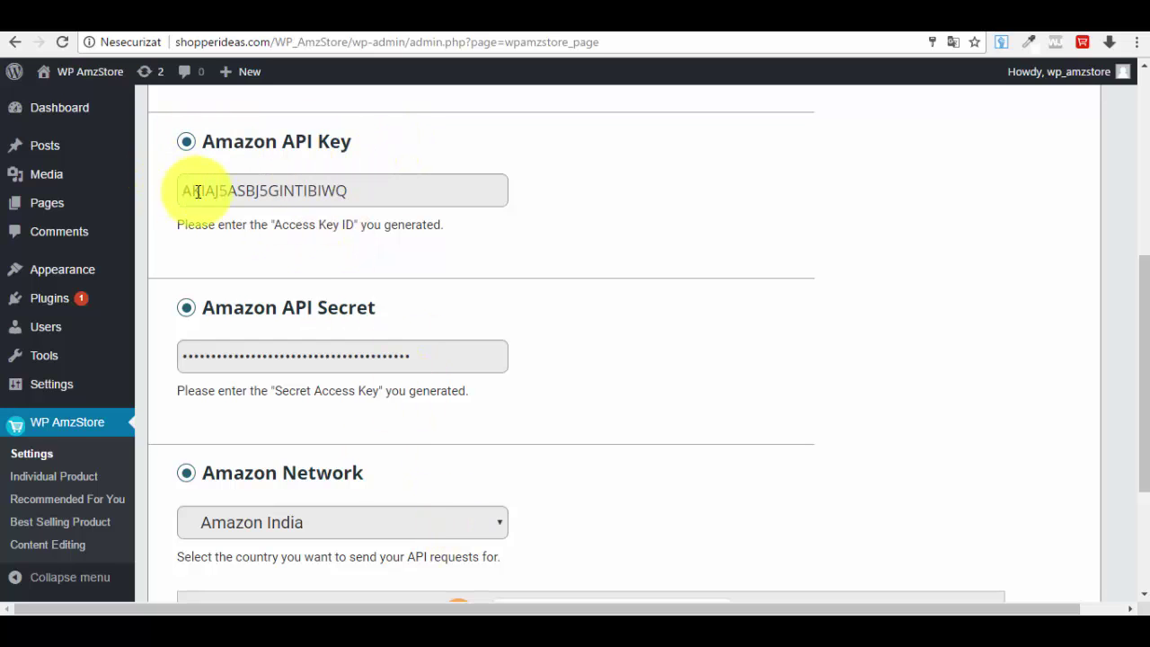
scroll(398, 174, "down", 1)
scroll(367, 180, "up", 1)
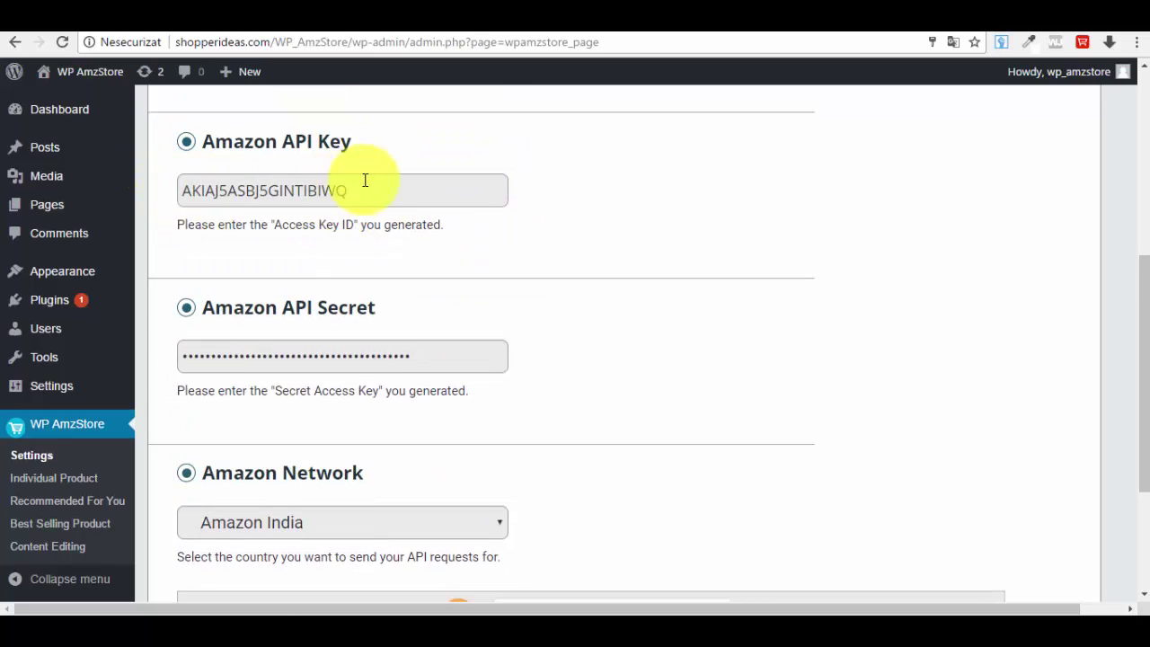
scroll(350, 209, "down", 1)
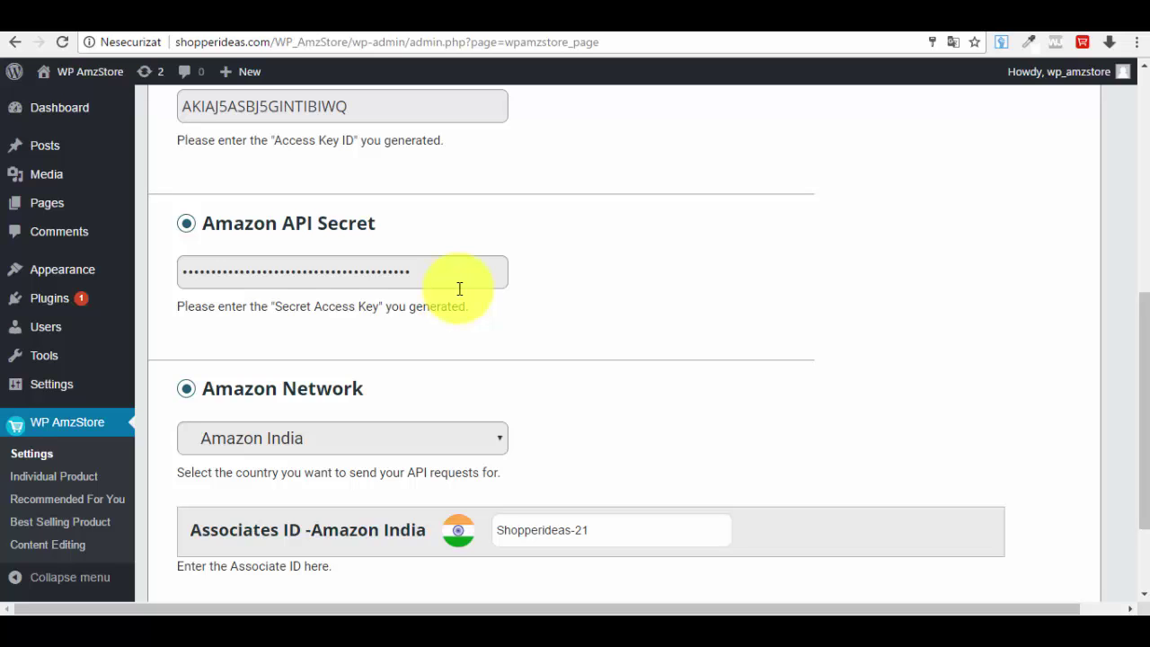
scroll(278, 192, "up", 2)
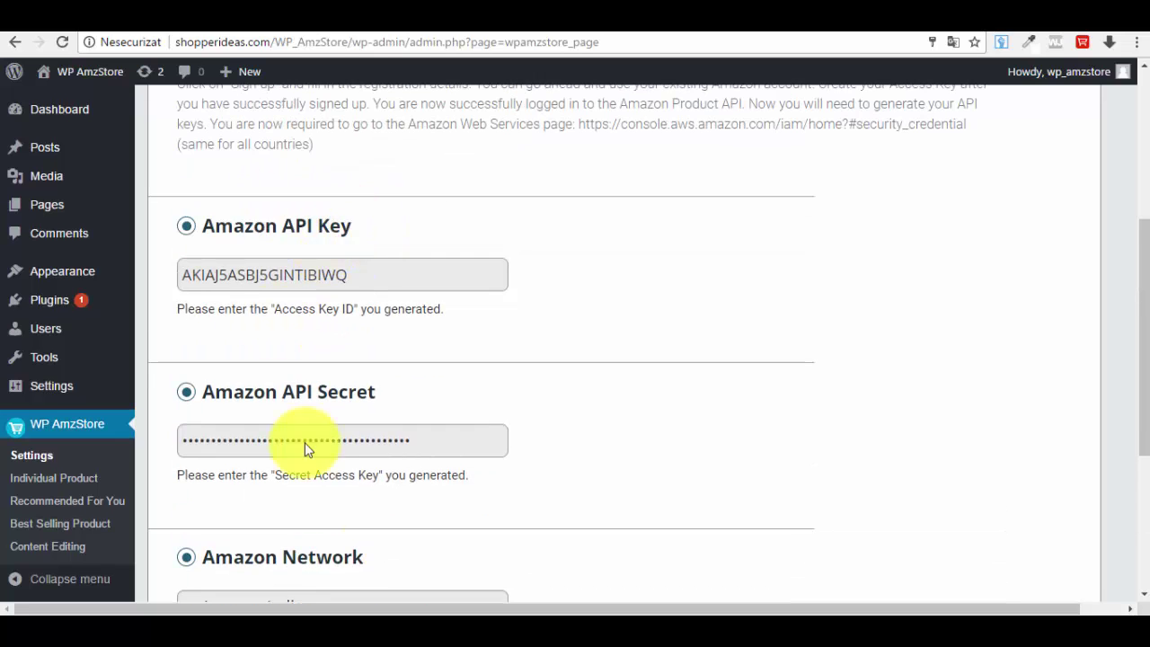
scroll(465, 426, "down", 2)
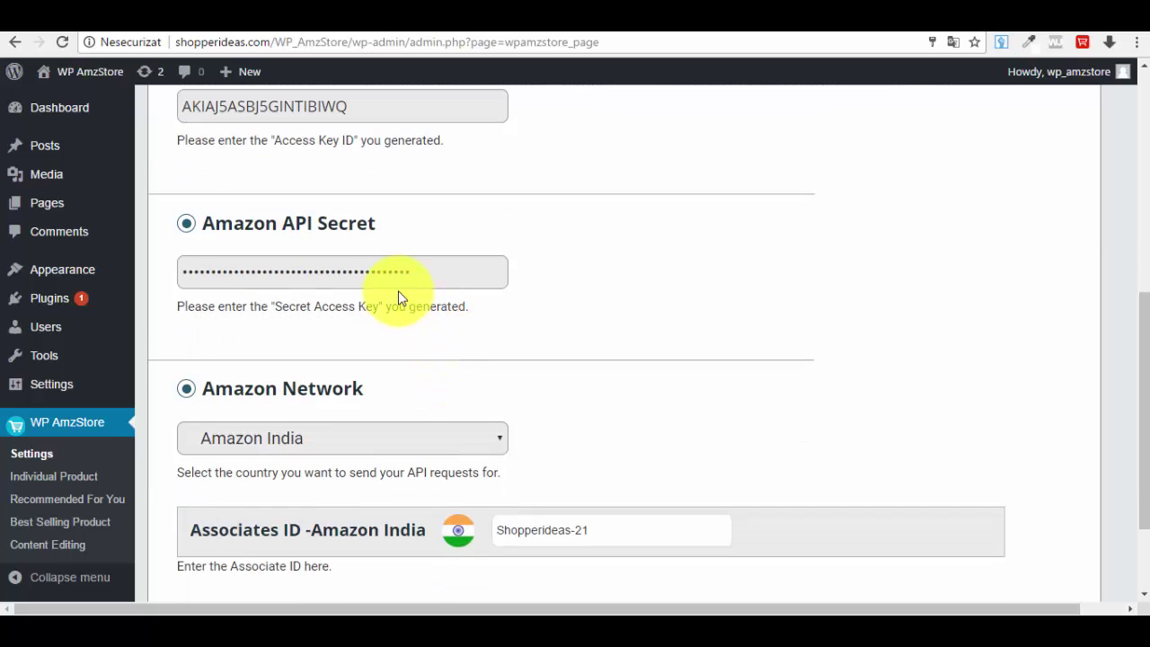
- Examine the Amazon API key and secret fields, the list of available Amazon networks, and the Associates ID field for Amazon India
scroll(244, 236, "up", 2)
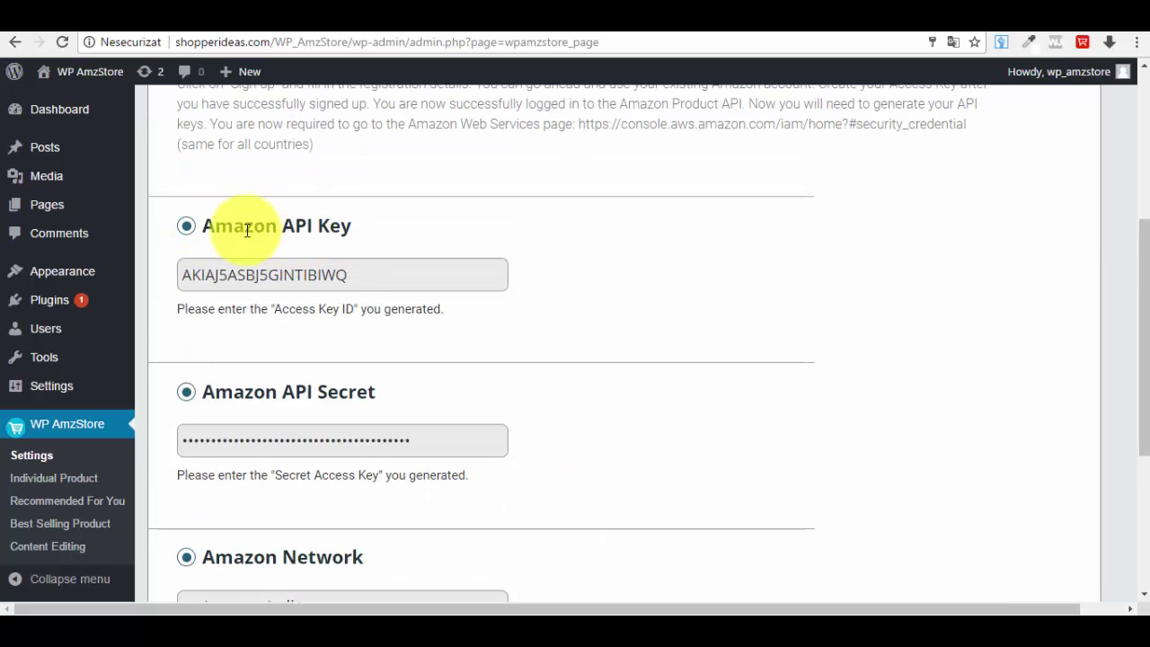
scroll(374, 349, "down", 1)
scroll(375, 349, "down", 2)
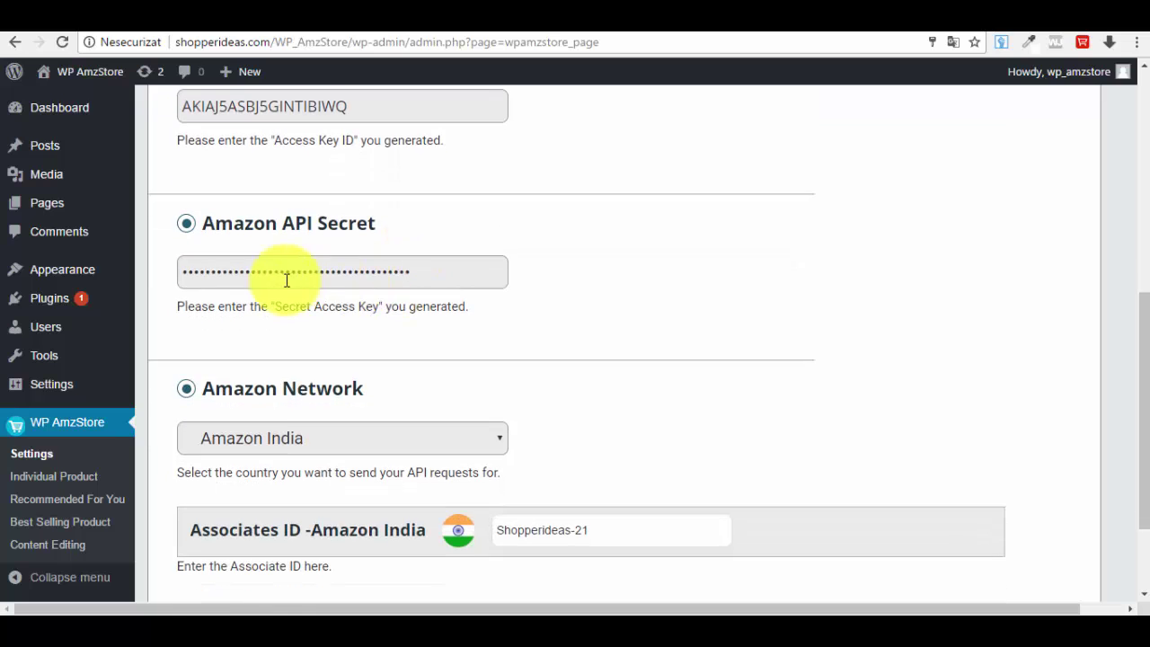
scroll(341, 300, "down", 1)
scroll(305, 299, "down", 1)
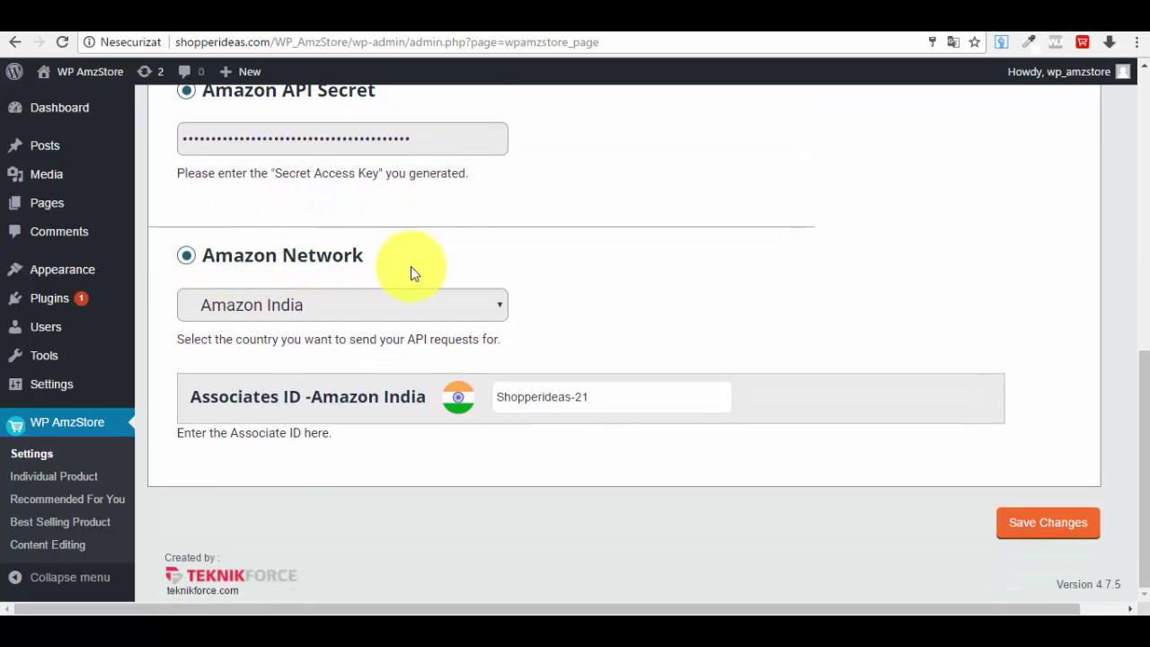
left_click(445, 306)
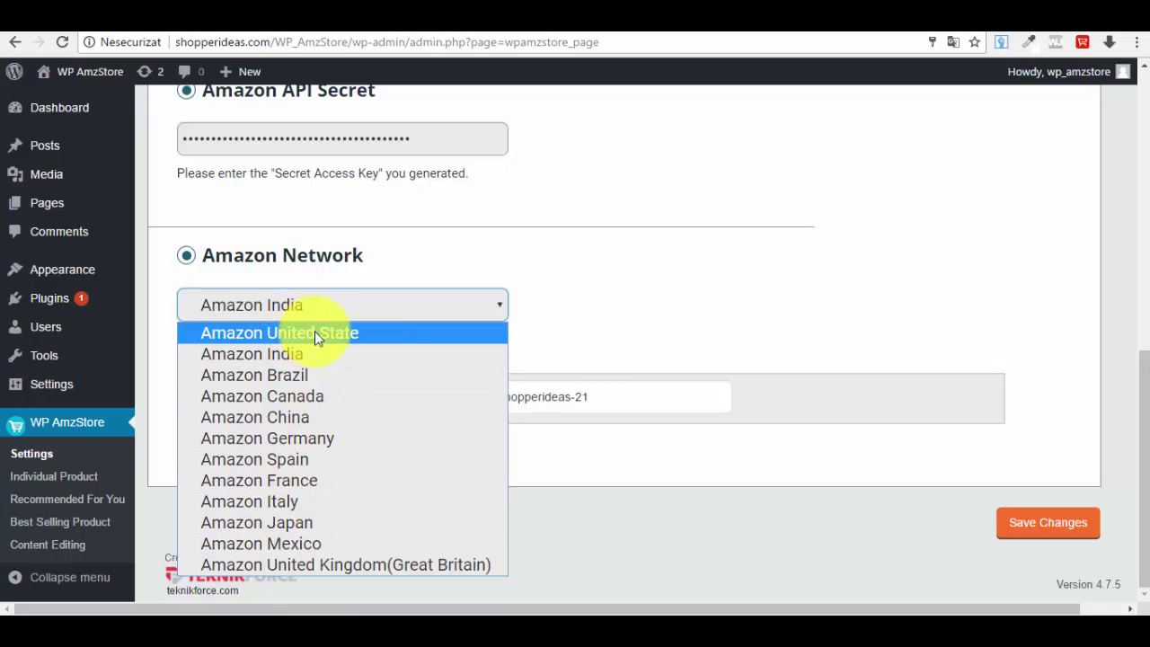
left_click(514, 361)
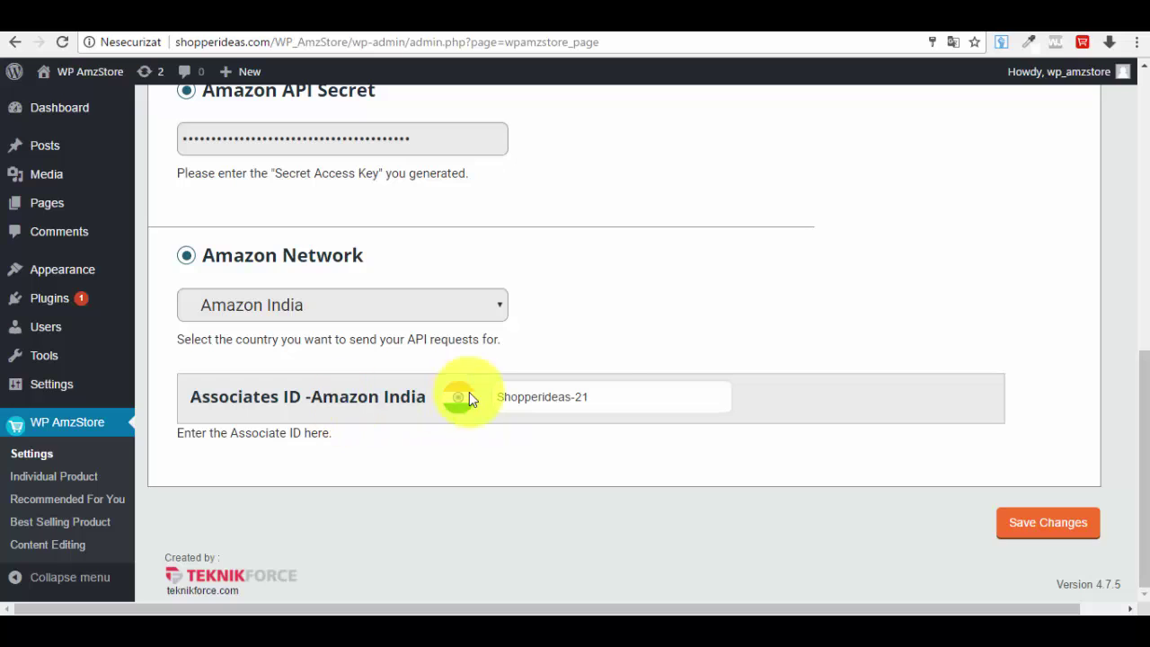
left_click_drag(606, 400, 354, 401)
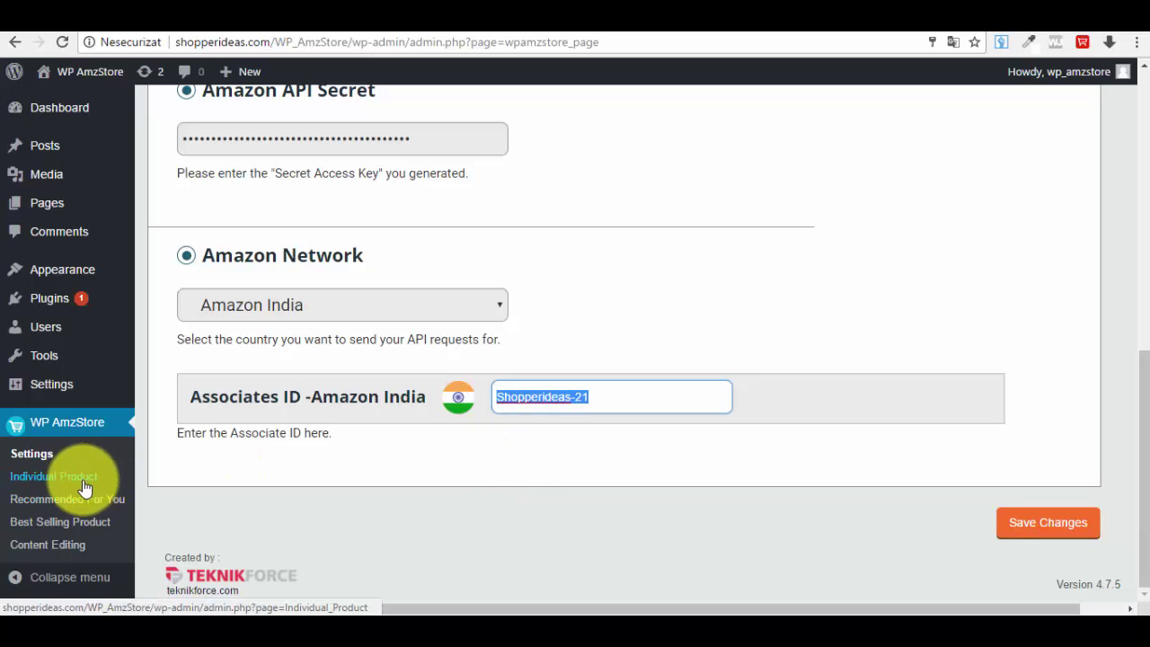
- Open the WP AmzStore Content Editing page and examine its text fields from image text through manufacturer info
left_click(66, 555)
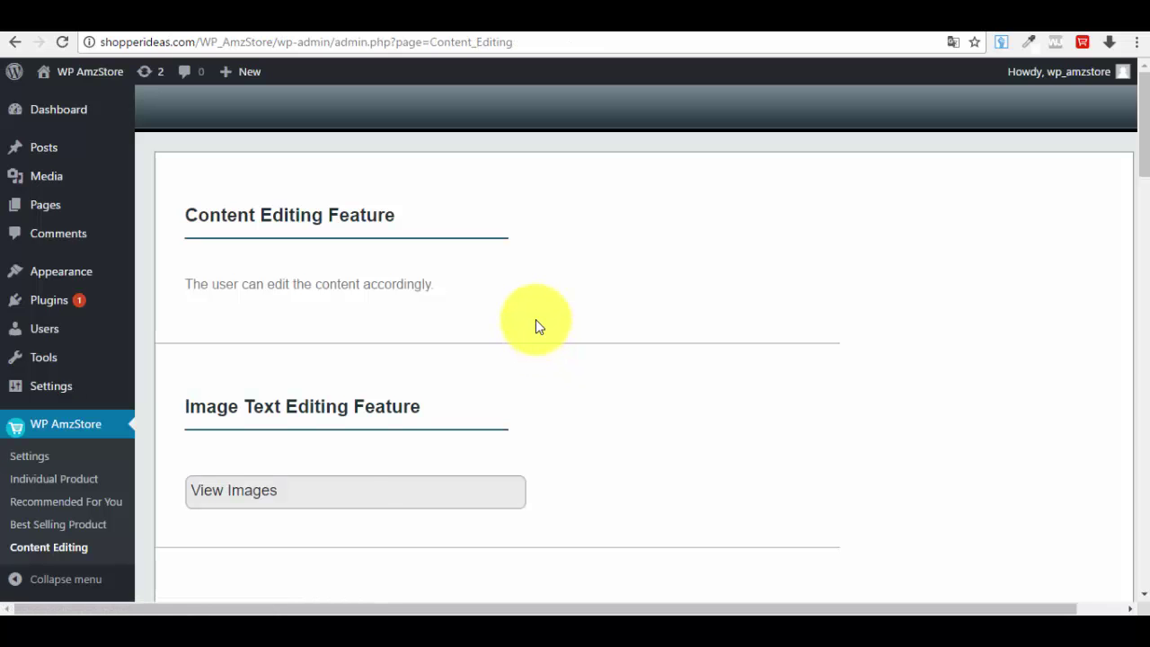
scroll(535, 319, "down", 4)
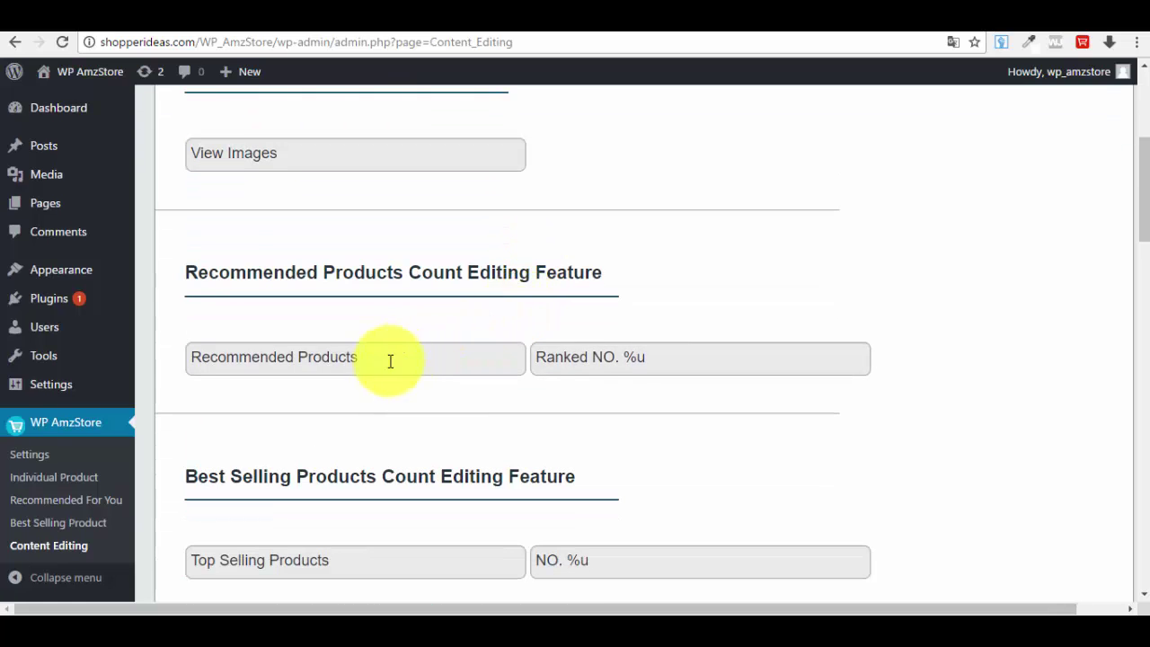
scroll(430, 270, "down", 1)
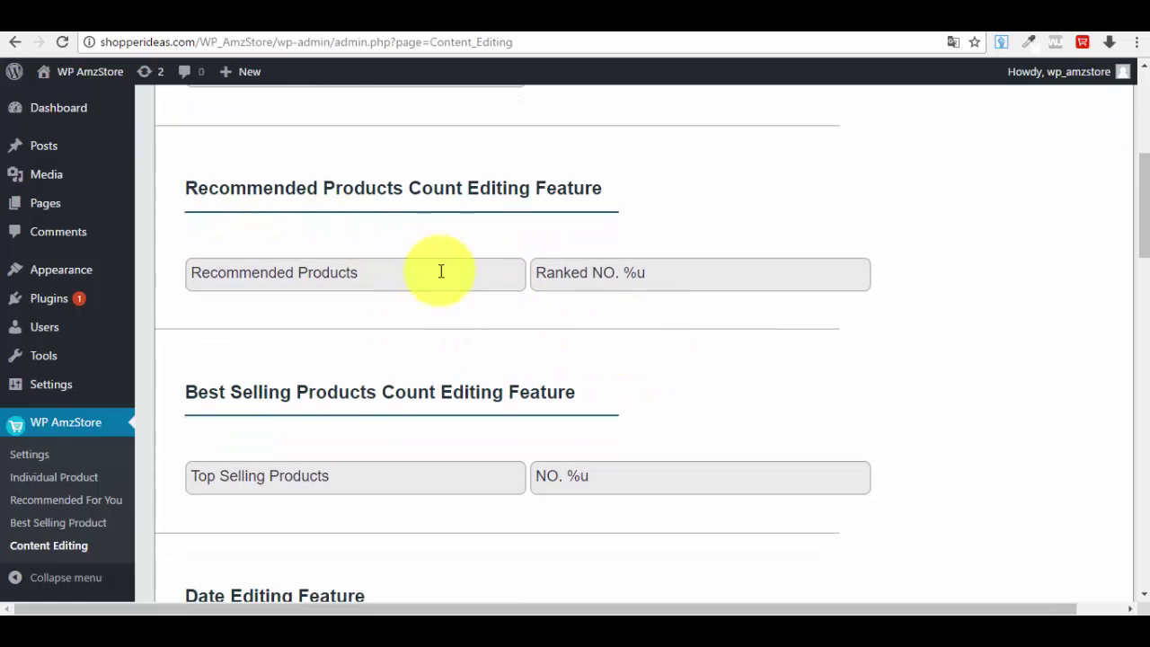
scroll(334, 267, "down", 2)
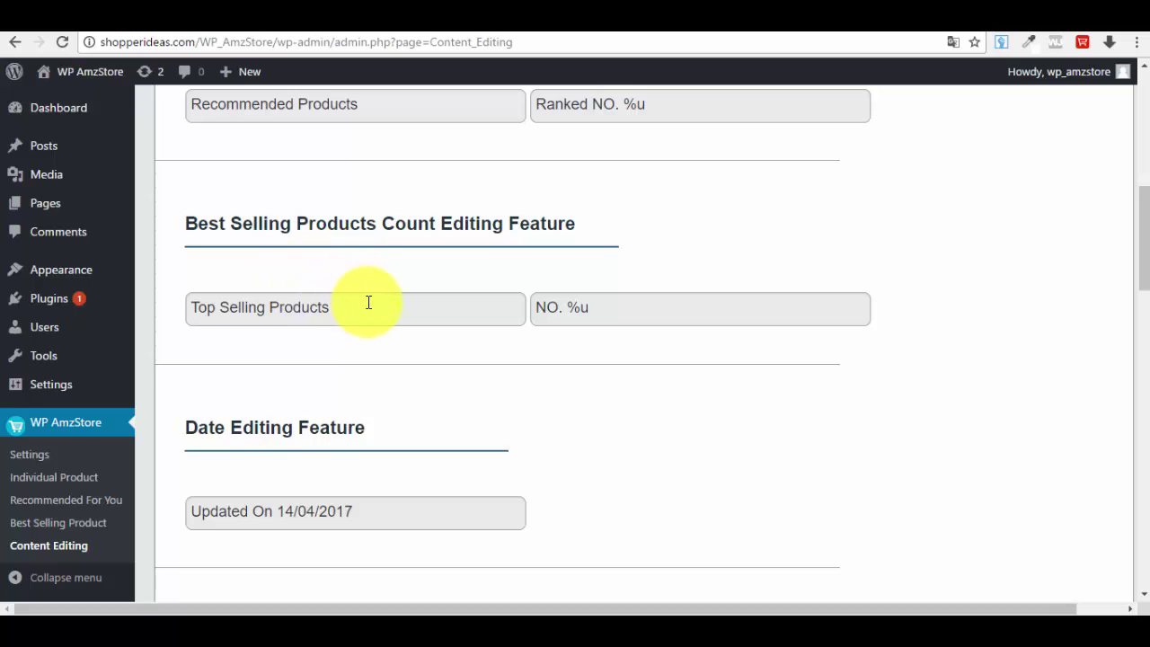
scroll(377, 304, "down", 1)
scroll(387, 247, "up", 1)
scroll(359, 235, "down", 1)
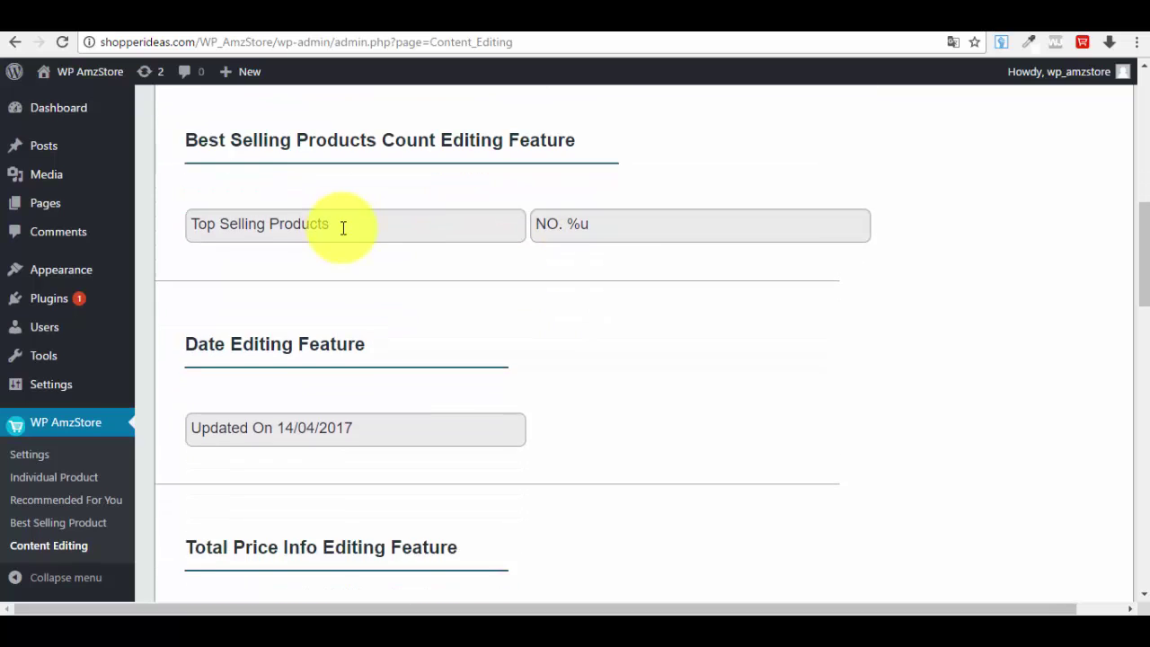
scroll(341, 224, "down", 3)
scroll(341, 218, "up", 2)
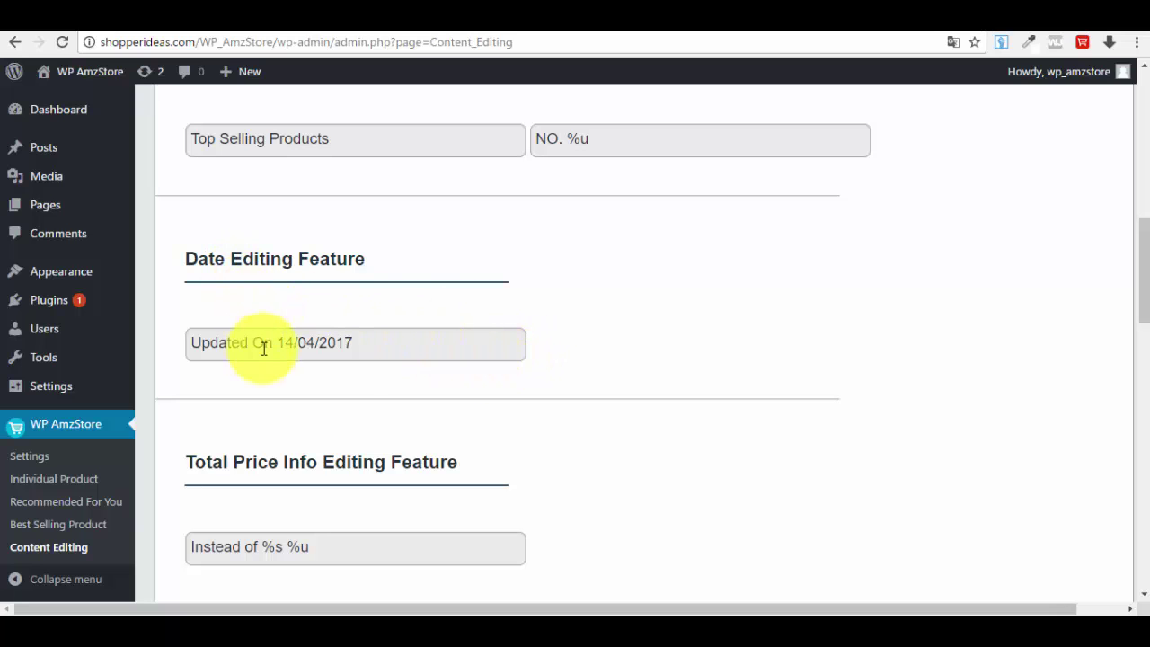
scroll(380, 534, "down", 4)
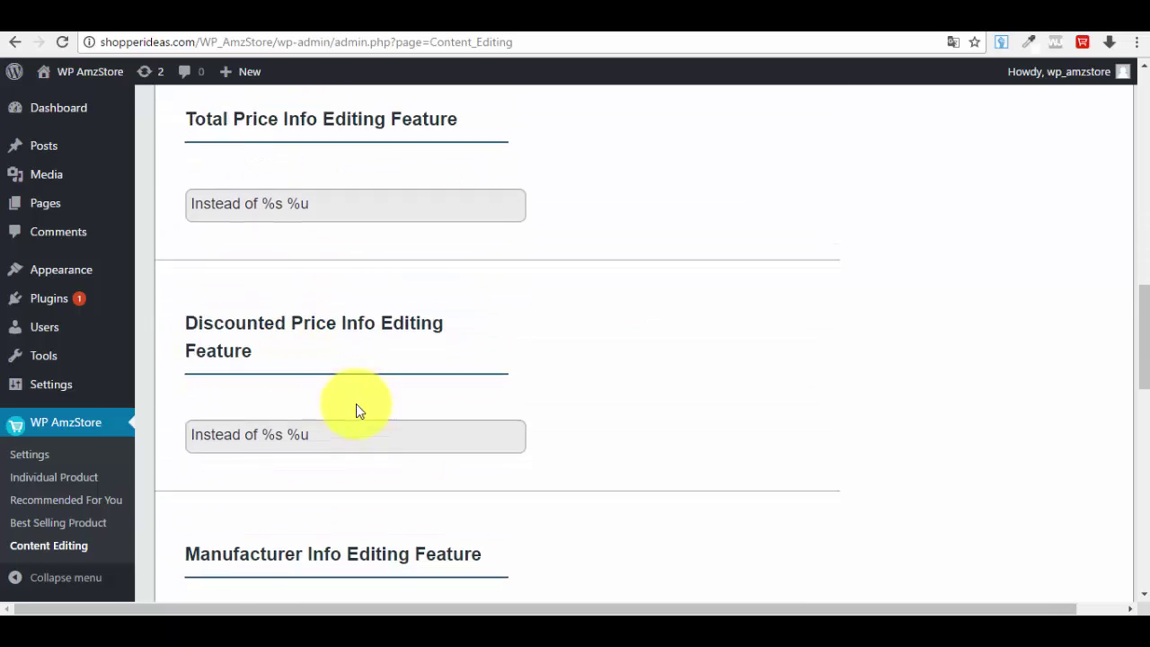
scroll(341, 377, "down", 2)
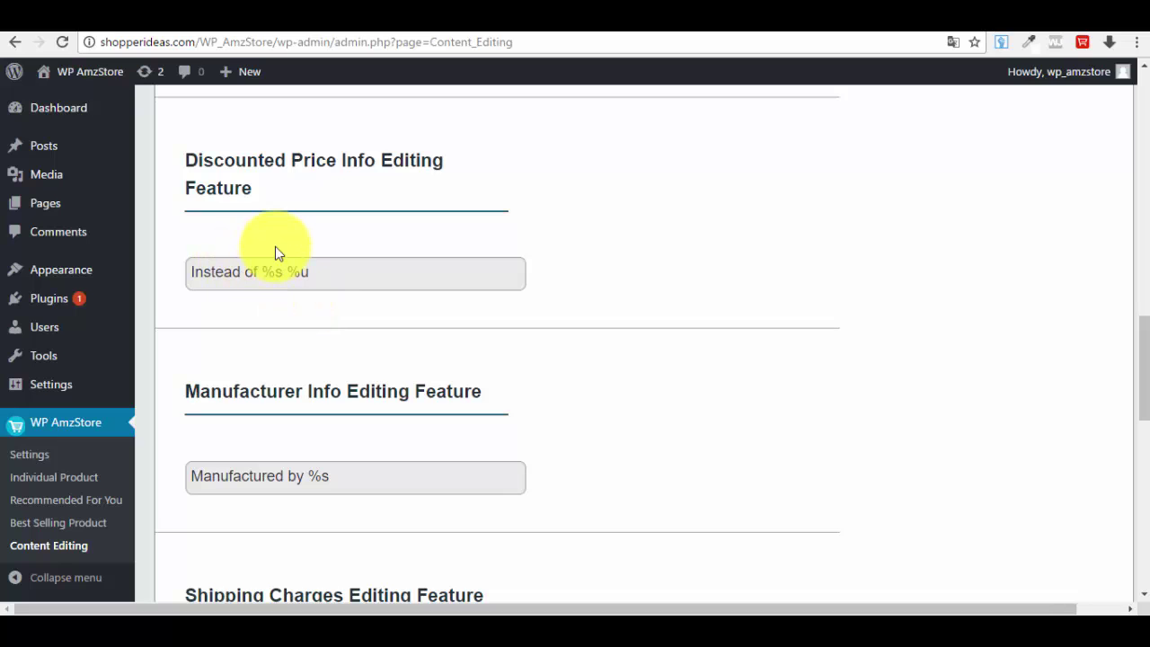
- Review the image, recommended products and date text fields again, and highlight the "Ranked NO." text in the recommended products count field
scroll(351, 287, "up", 10)
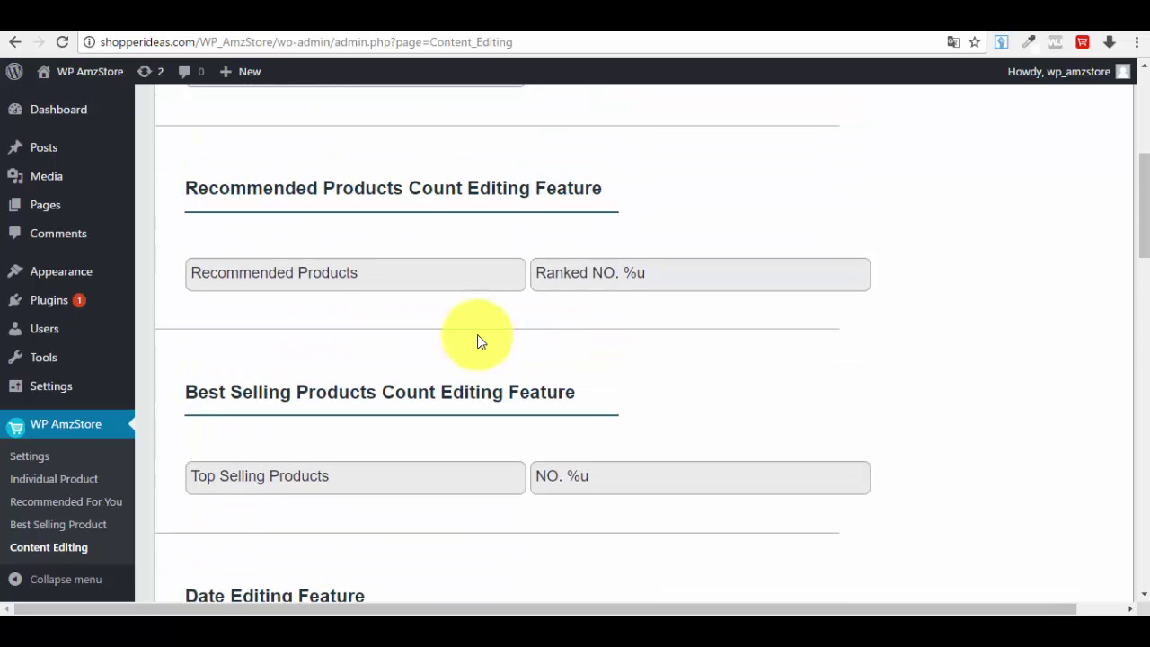
scroll(500, 377, "down", 1)
scroll(500, 378, "up", 3)
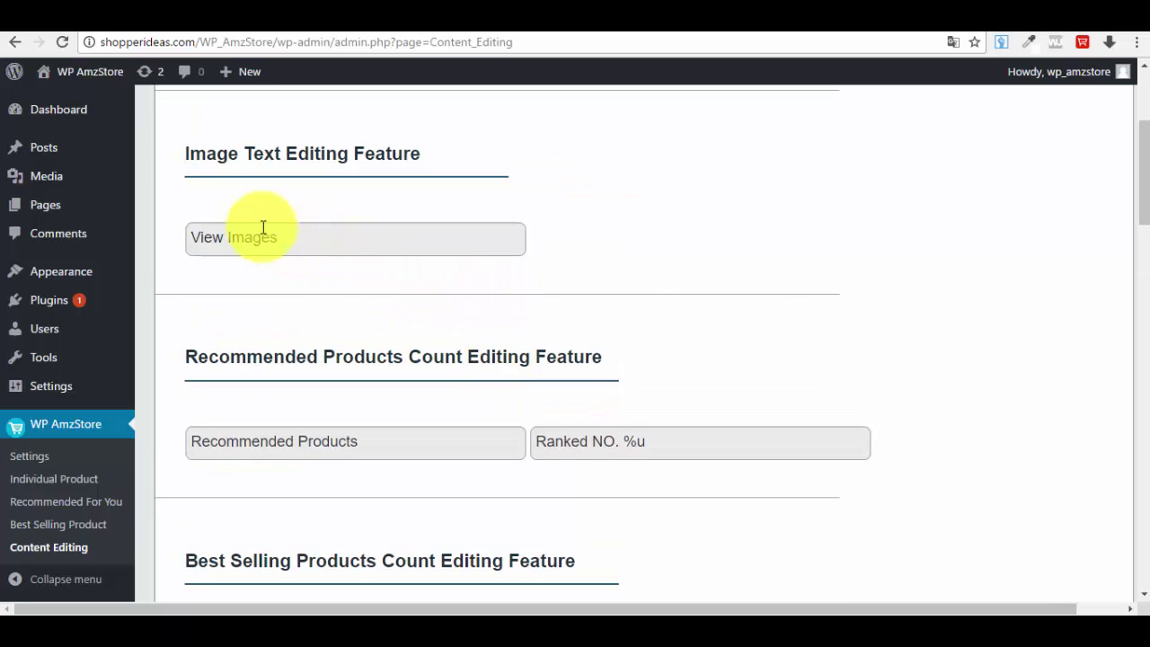
scroll(341, 292, "down", 2)
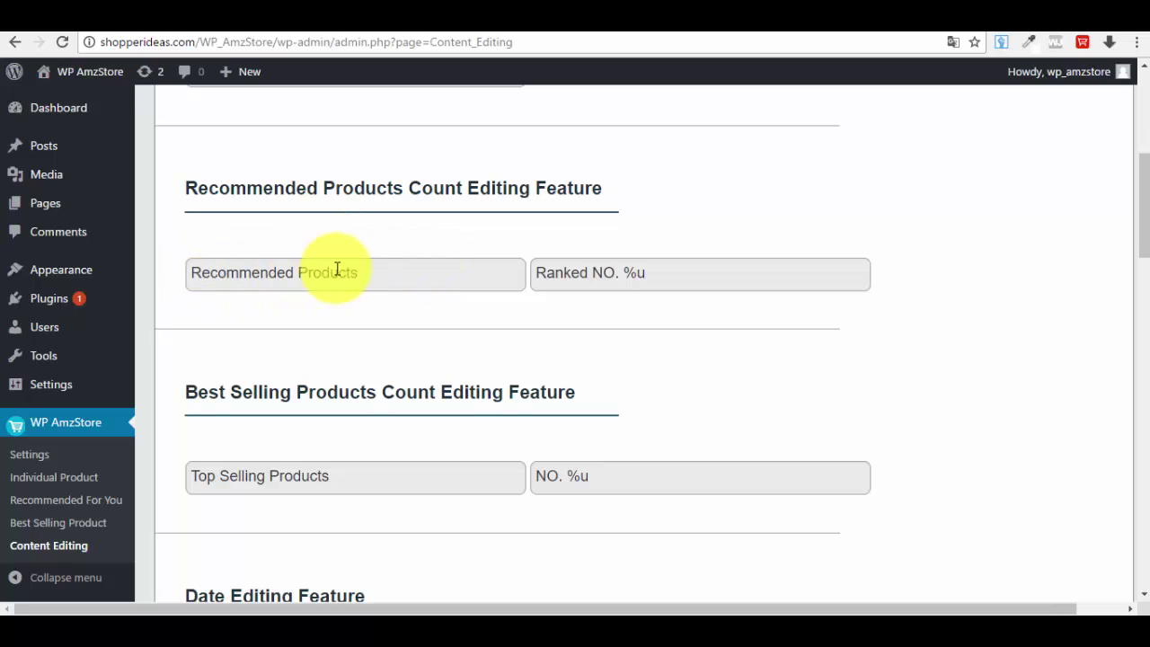
scroll(368, 296, "down", 5)
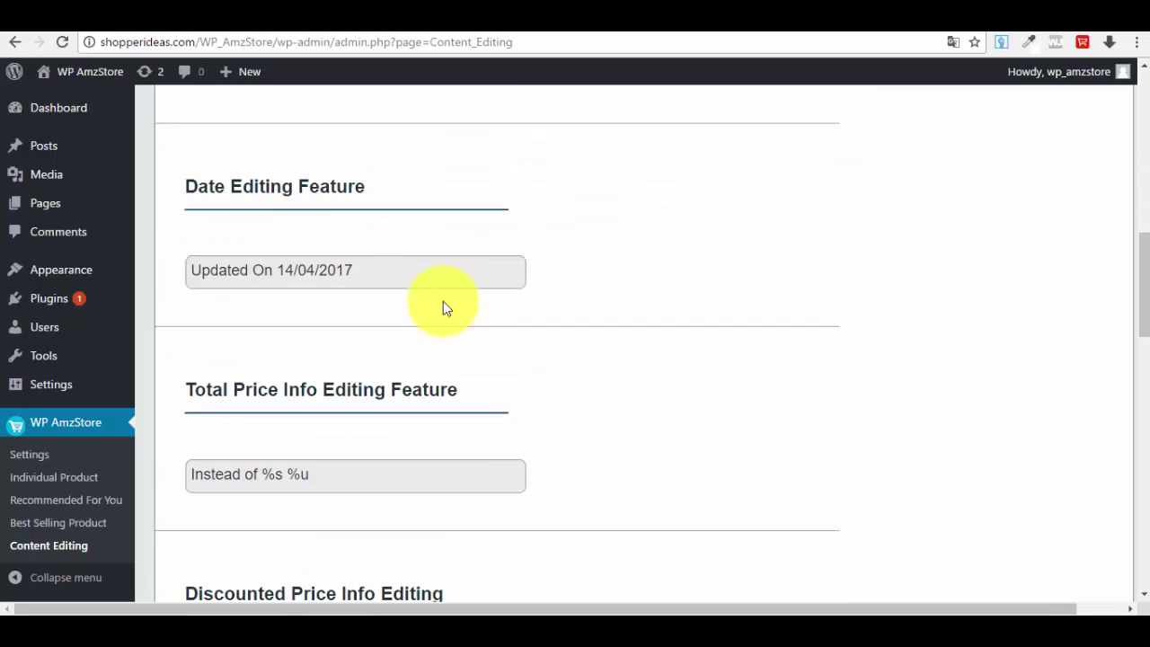
scroll(441, 306, "up", 2)
scroll(444, 291, "up", 3)
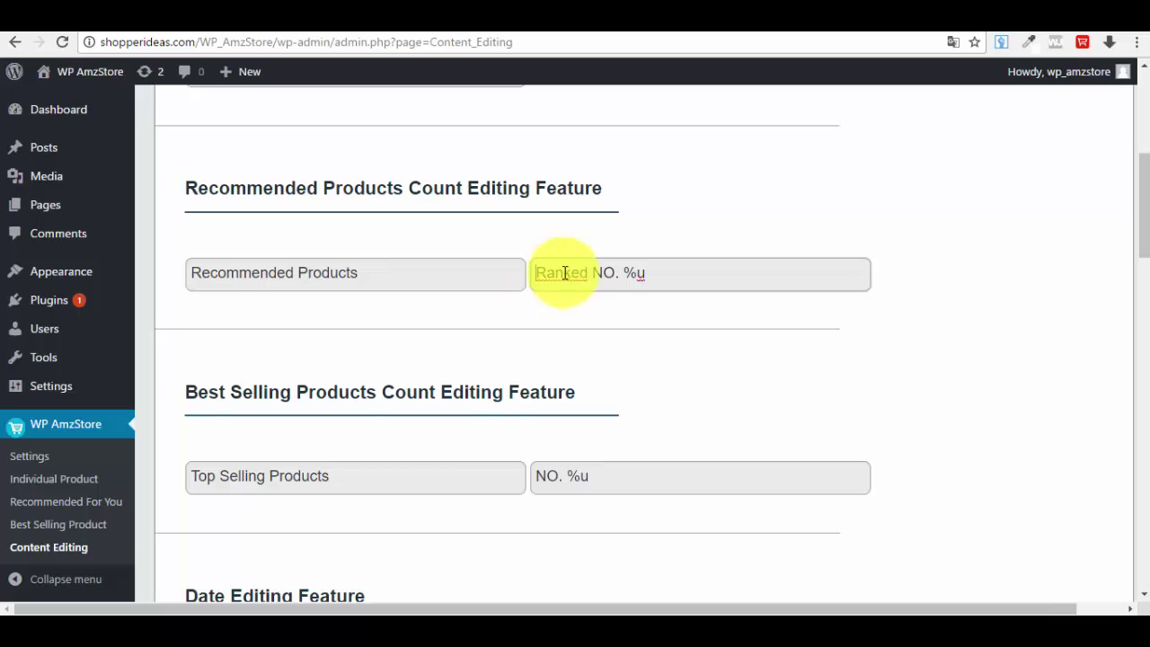
left_click_drag(537, 272, 626, 272)
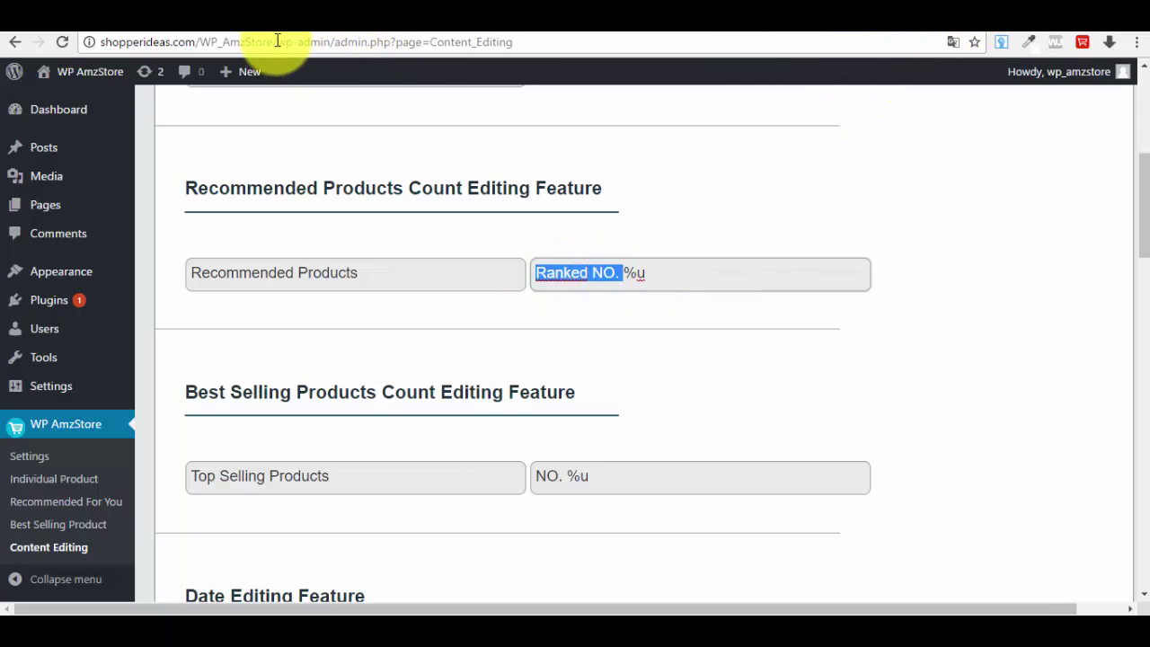
- Copy the site's base address shopperideas.com/WP_AmzStore/, load it in a new tab, and open its Recommended For You page
left_click_drag(278, 42, 101, 42)
right_click(150, 48)
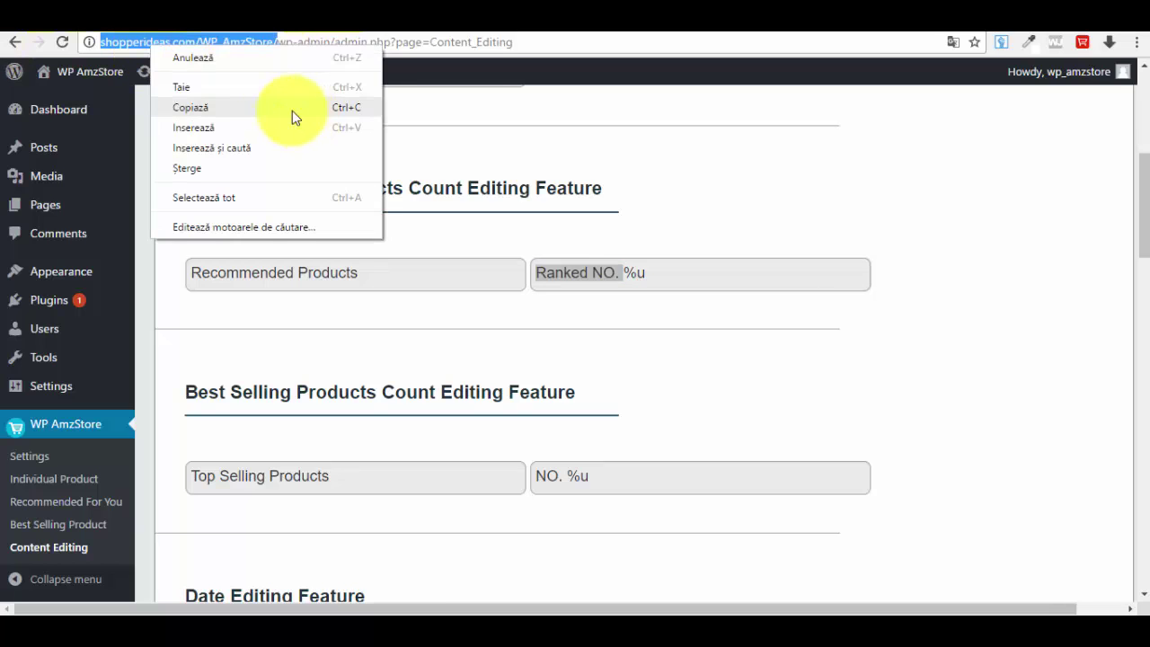
left_click(292, 109)
key("ctrl+t")
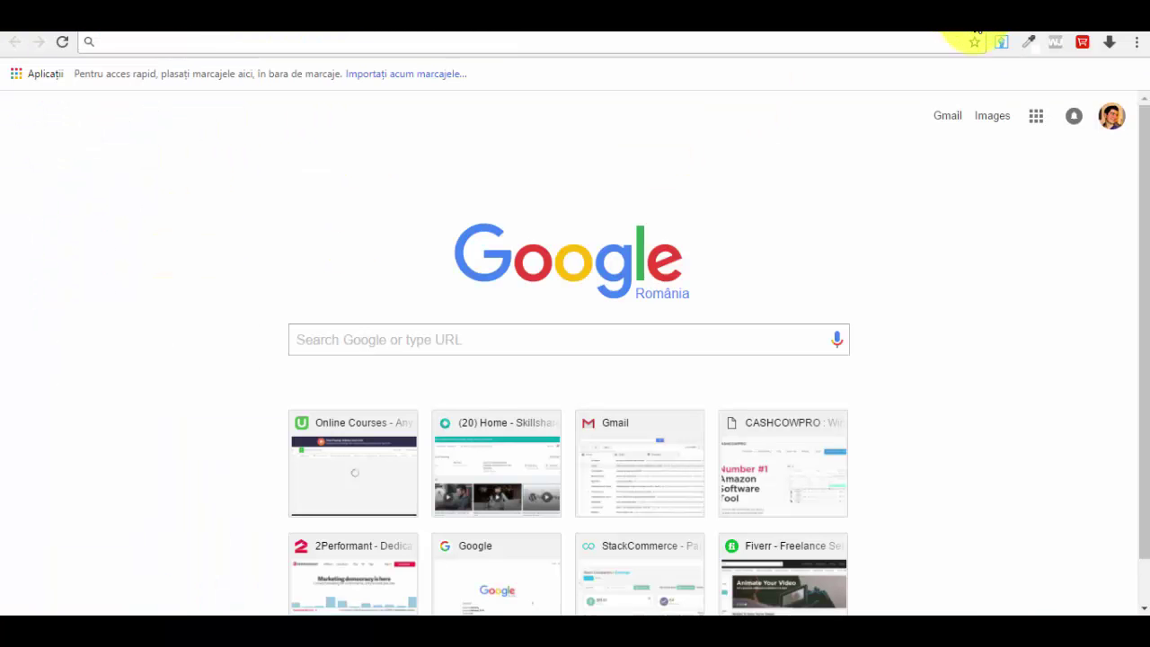
key("ctrl+v")
key("Return")
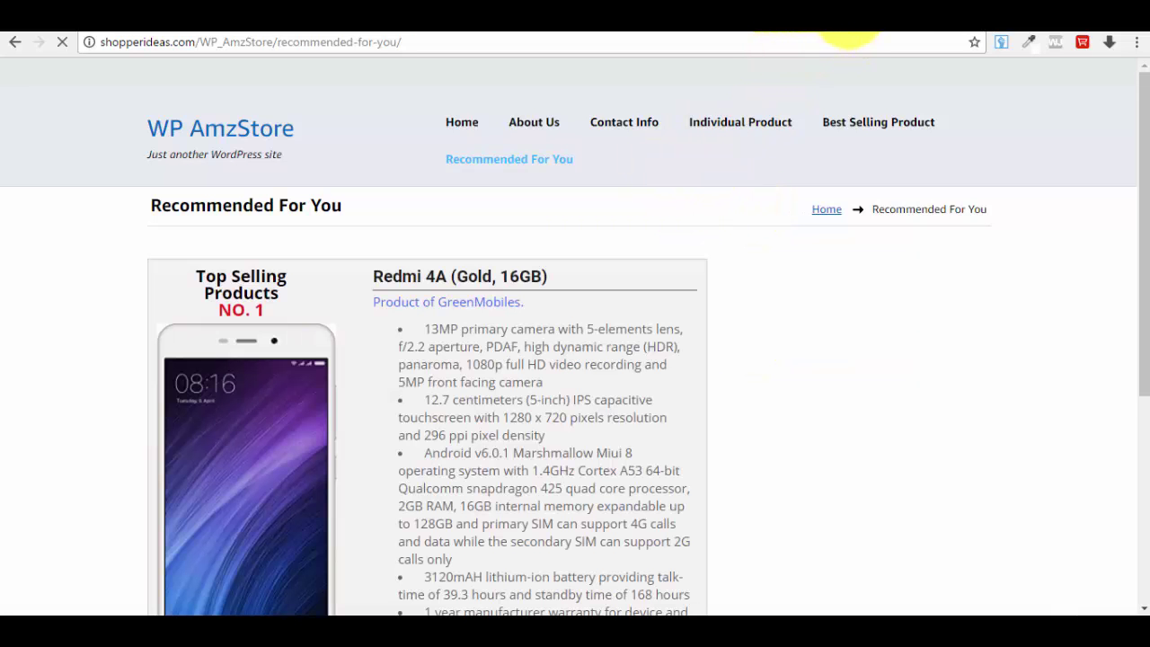
- Compare the ranking labels above the first product on the live page with the product count fields in Content Editing
left_click(849, 22)
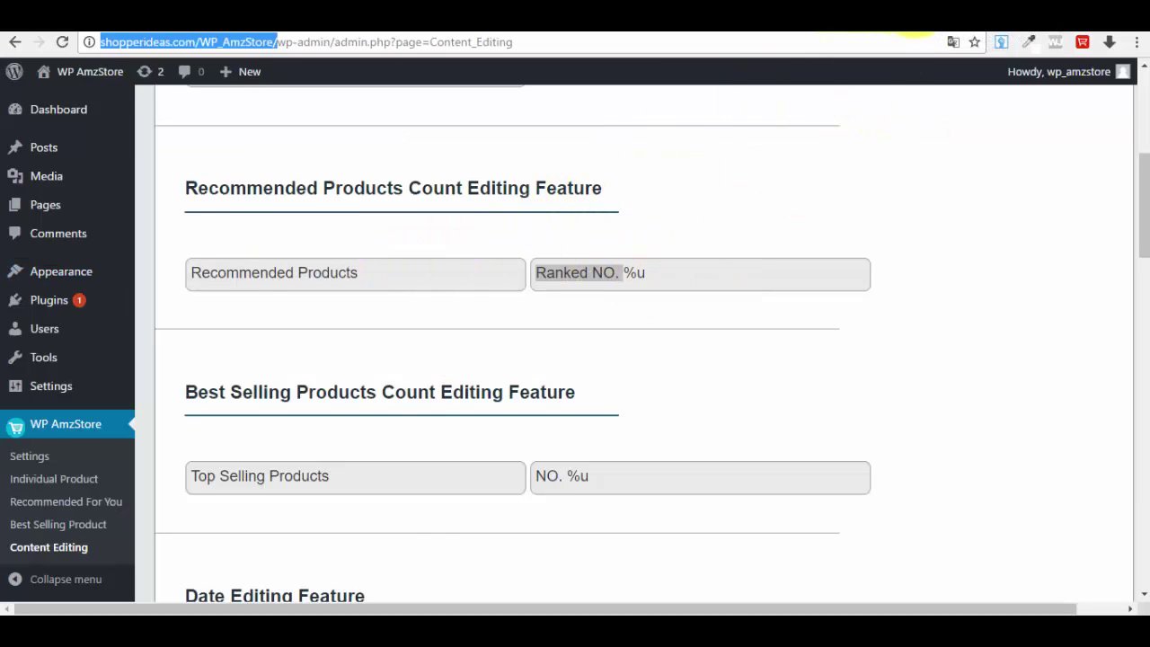
left_click(912, 18)
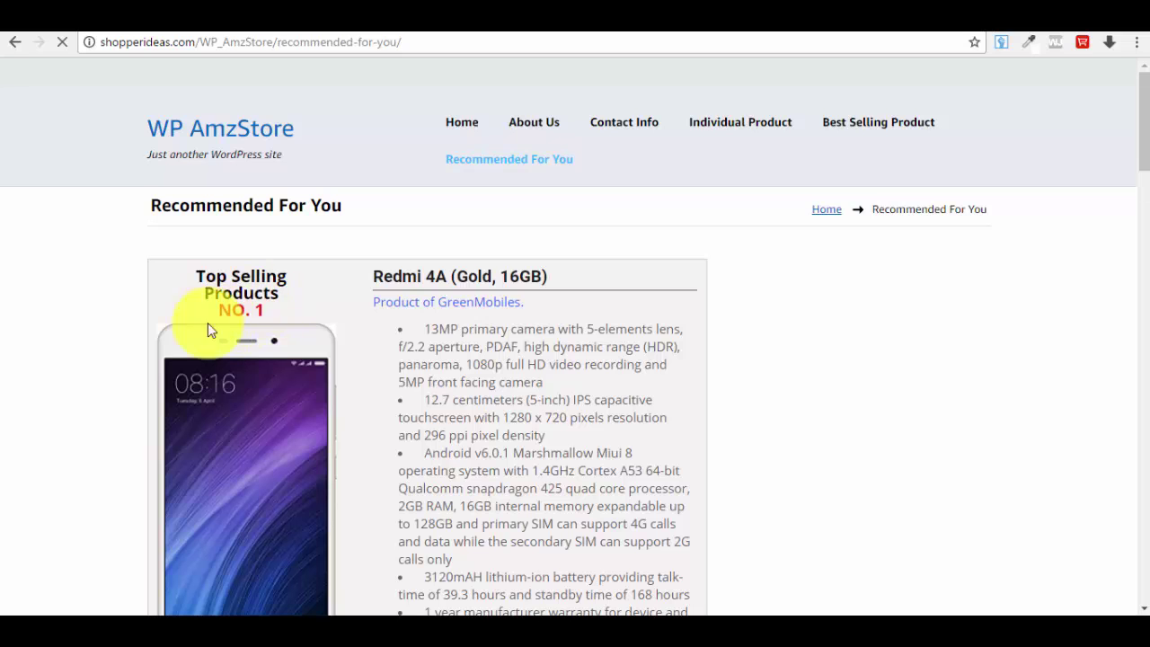
left_click(853, 18)
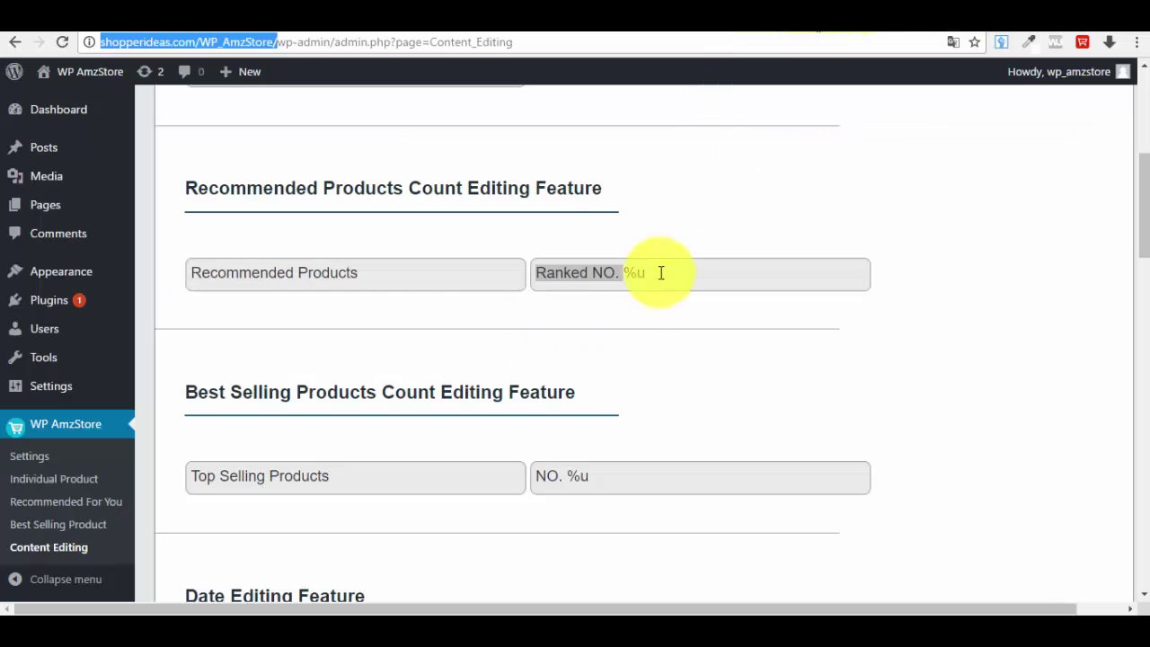
left_click(911, 18)
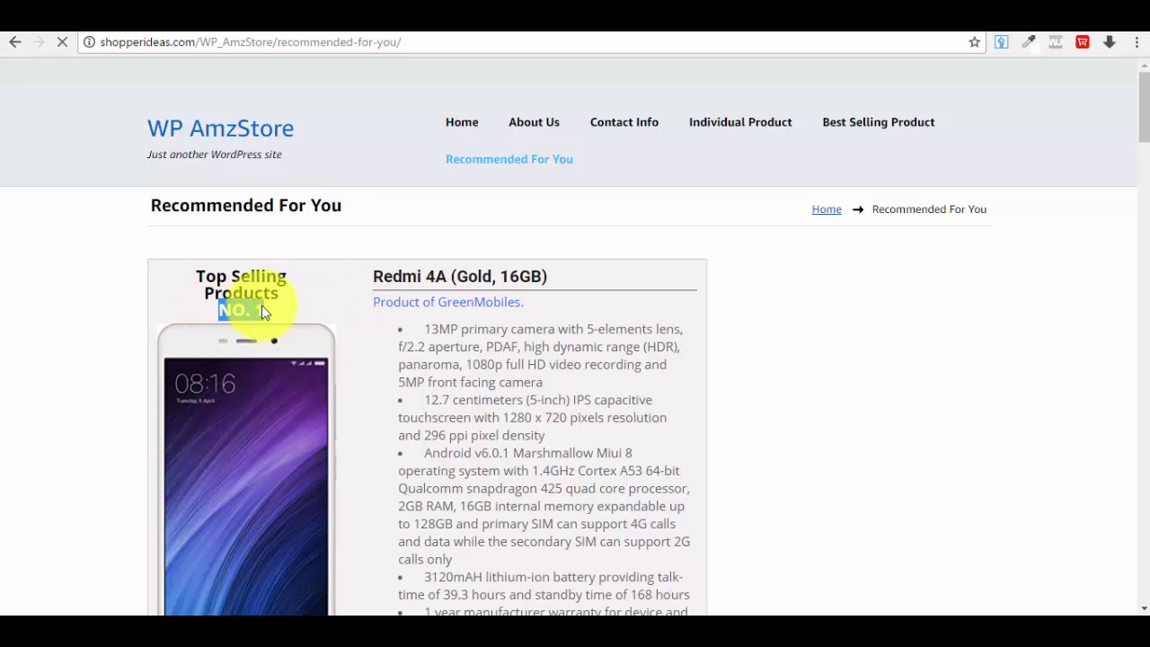
left_click(844, 14)
scroll(449, 306, "down", 2)
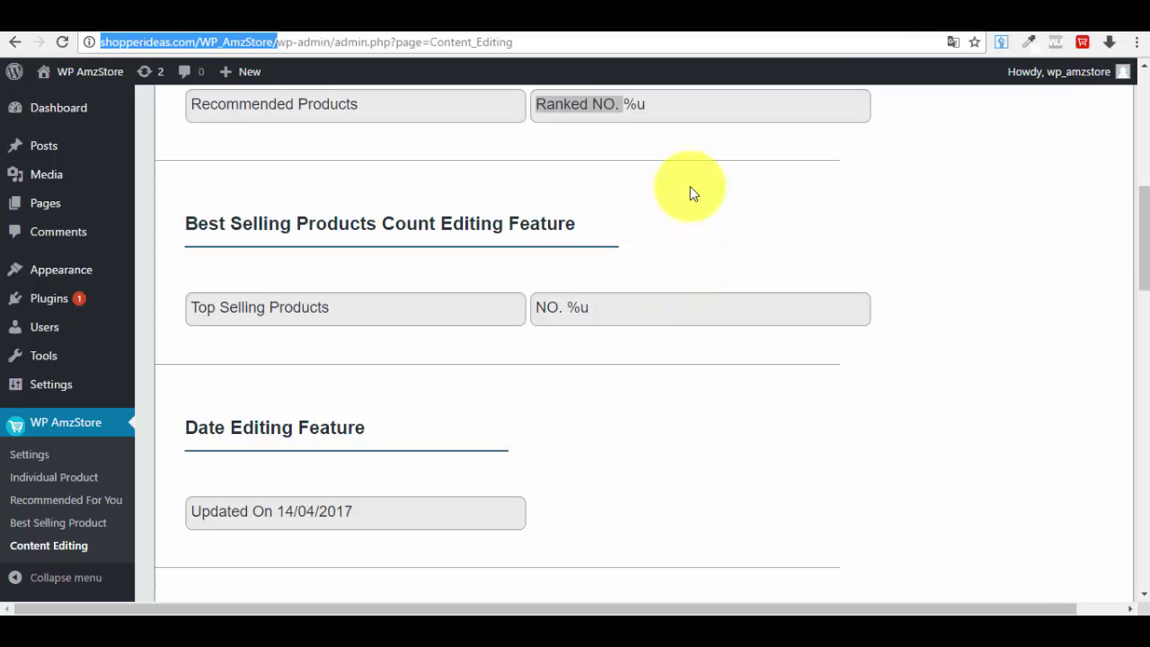
left_click(912, 18)
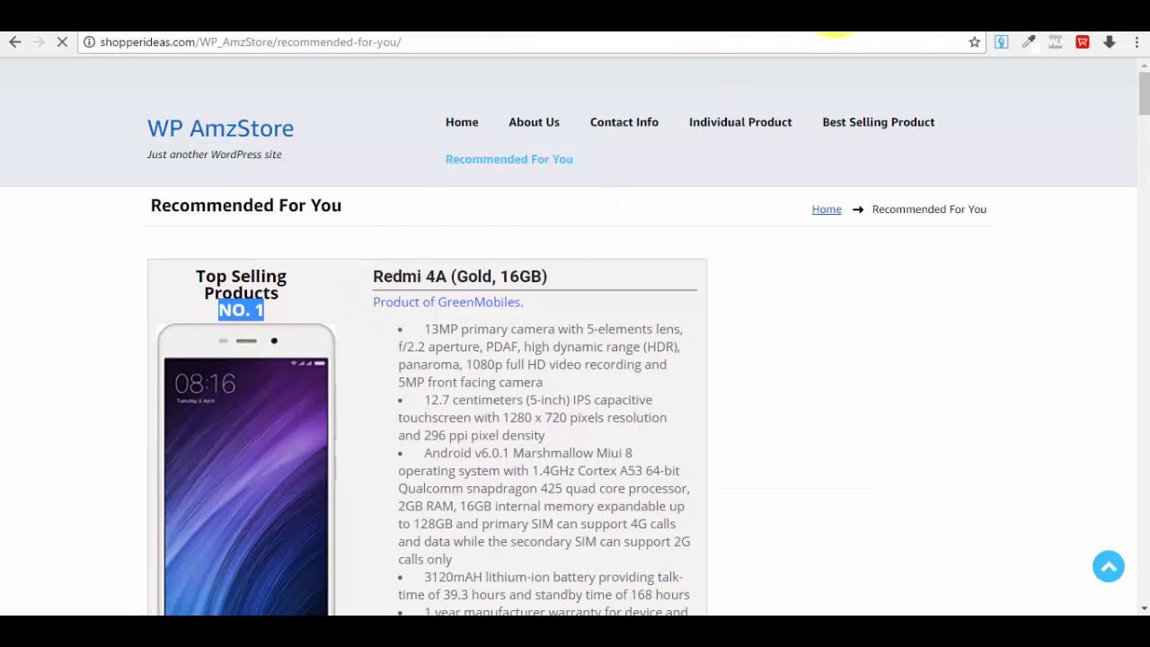
left_click(835, 14)
scroll(404, 387, "down", 3)
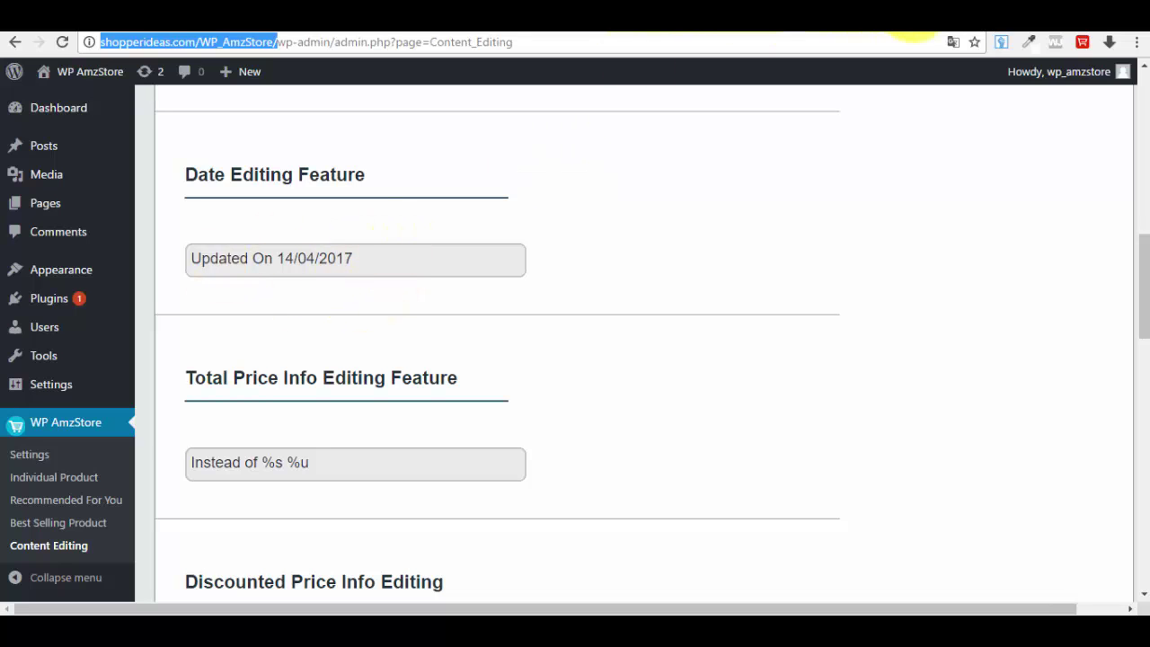
- Find the "Updated On" date line in the first product's details on the live Recommended For You page and highlight it
left_click(912, 18)
scroll(533, 355, "down", 4)
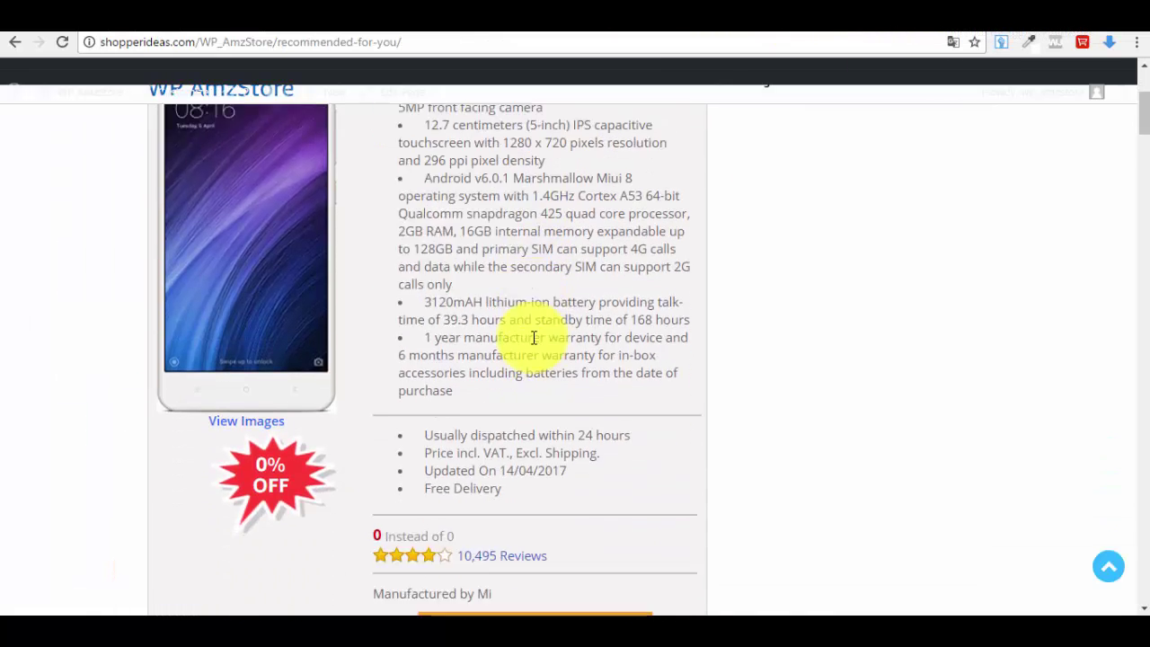
left_click_drag(423, 390, 554, 387)
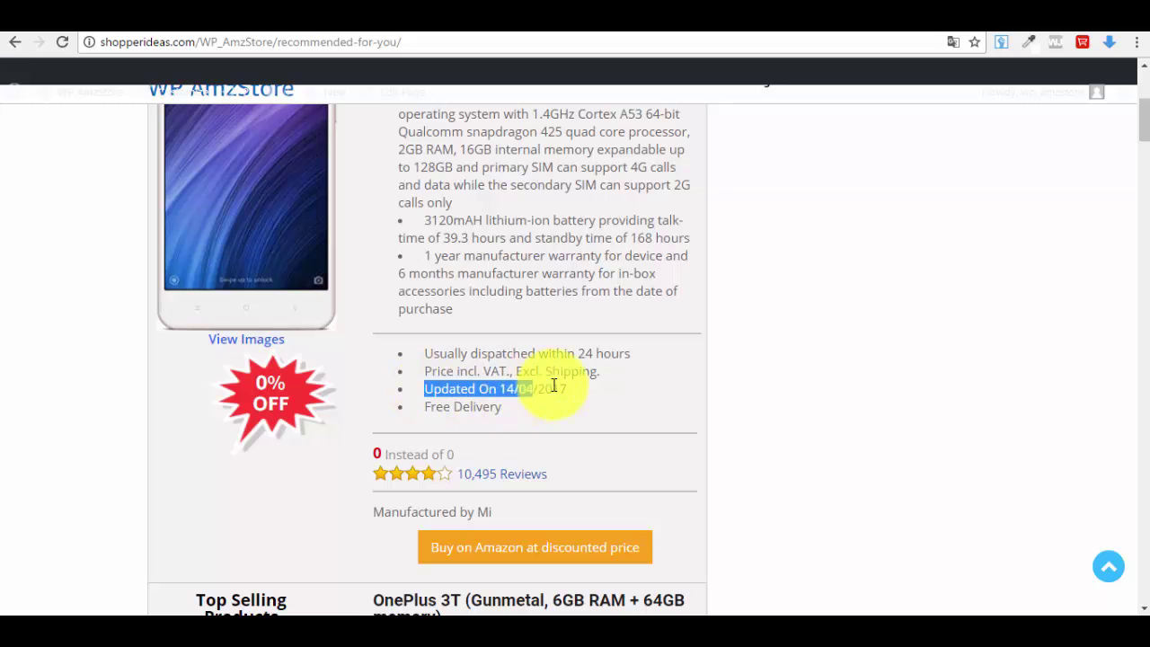
- Return to Content Editing and examine the date, price, manufacturer, shipping charges, buy button and other prices fields
left_click(853, 23)
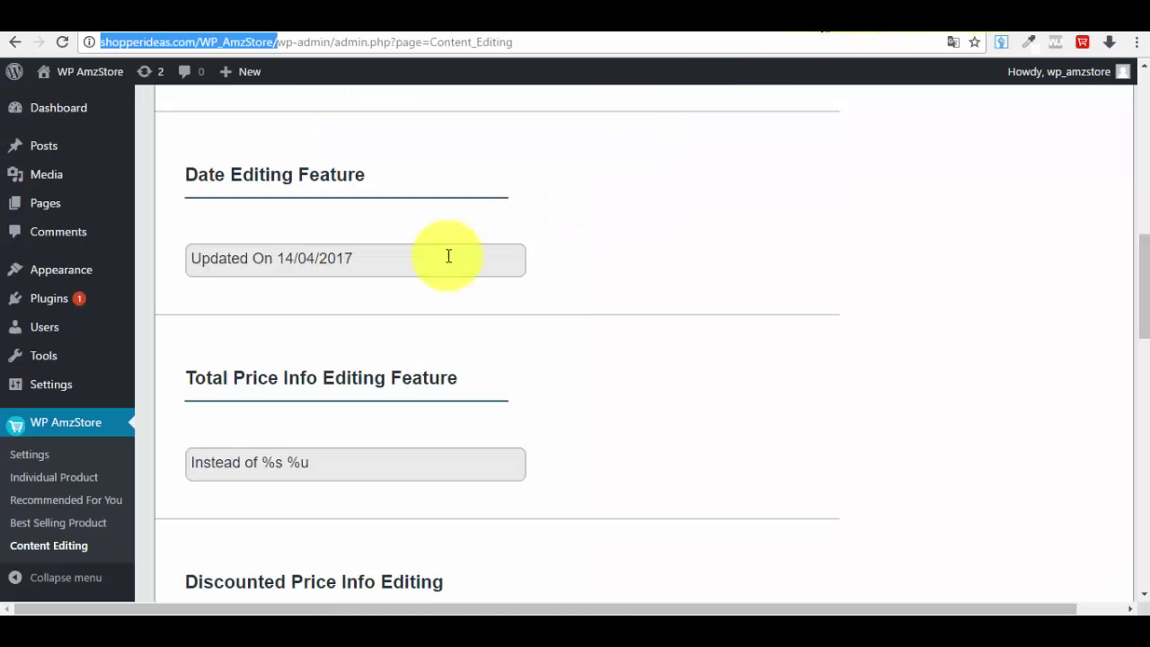
scroll(440, 269, "down", 8)
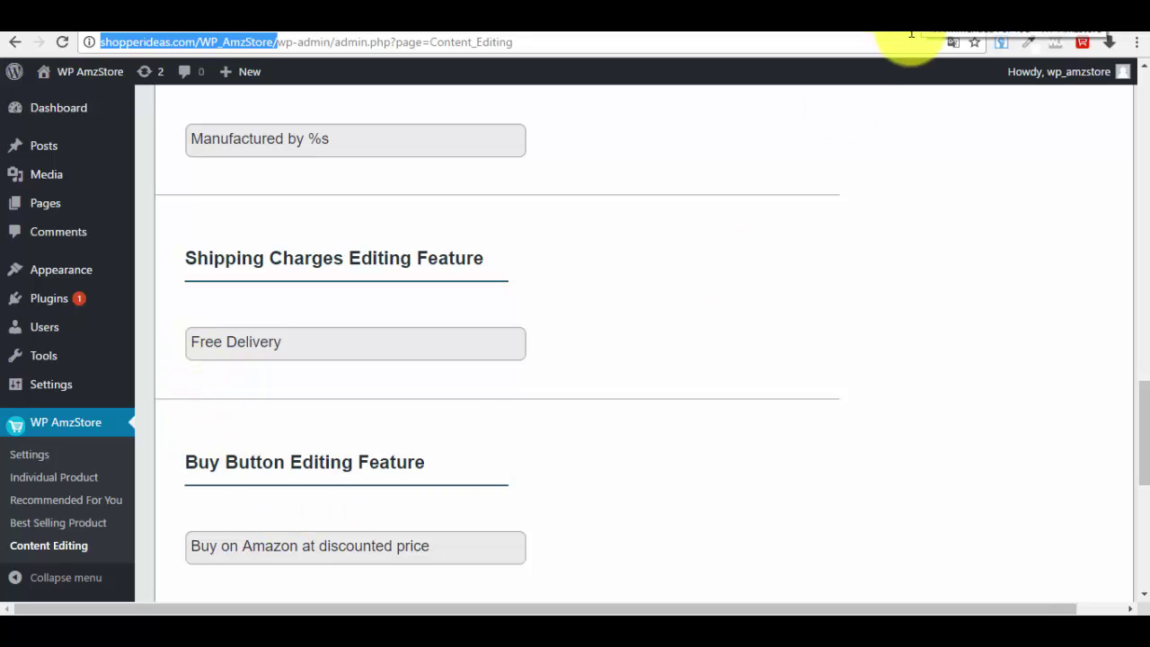
scroll(300, 516, "down", 2)
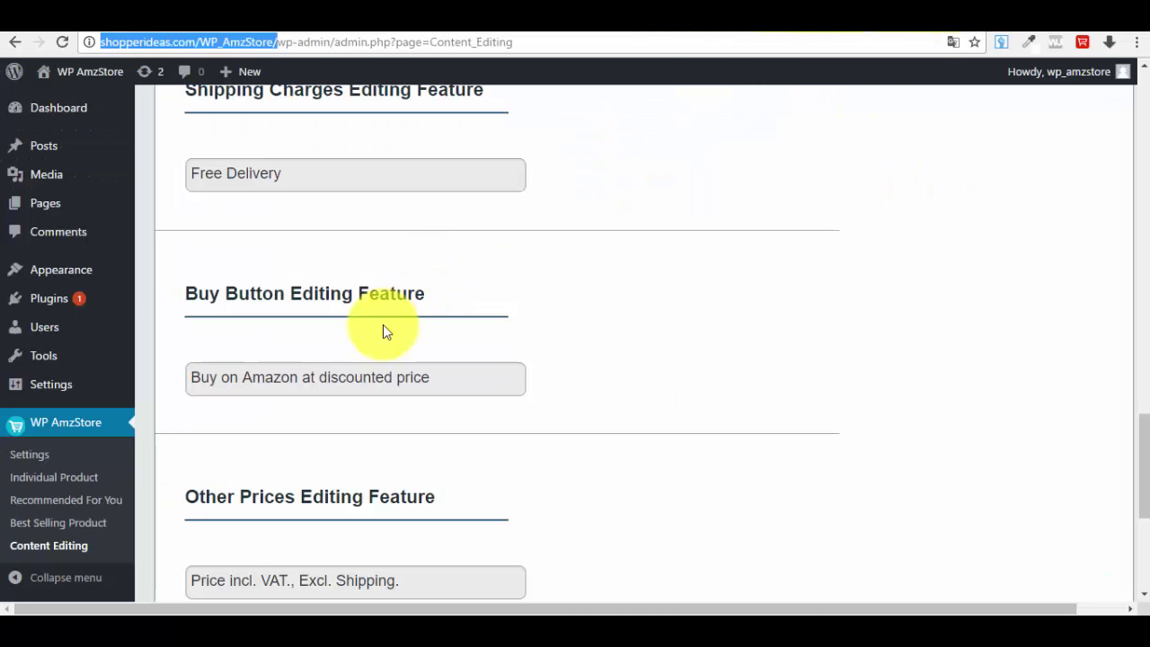
- Open the plugin's Individual Product template page, review its code editor and generate a page backup
left_click(69, 487)
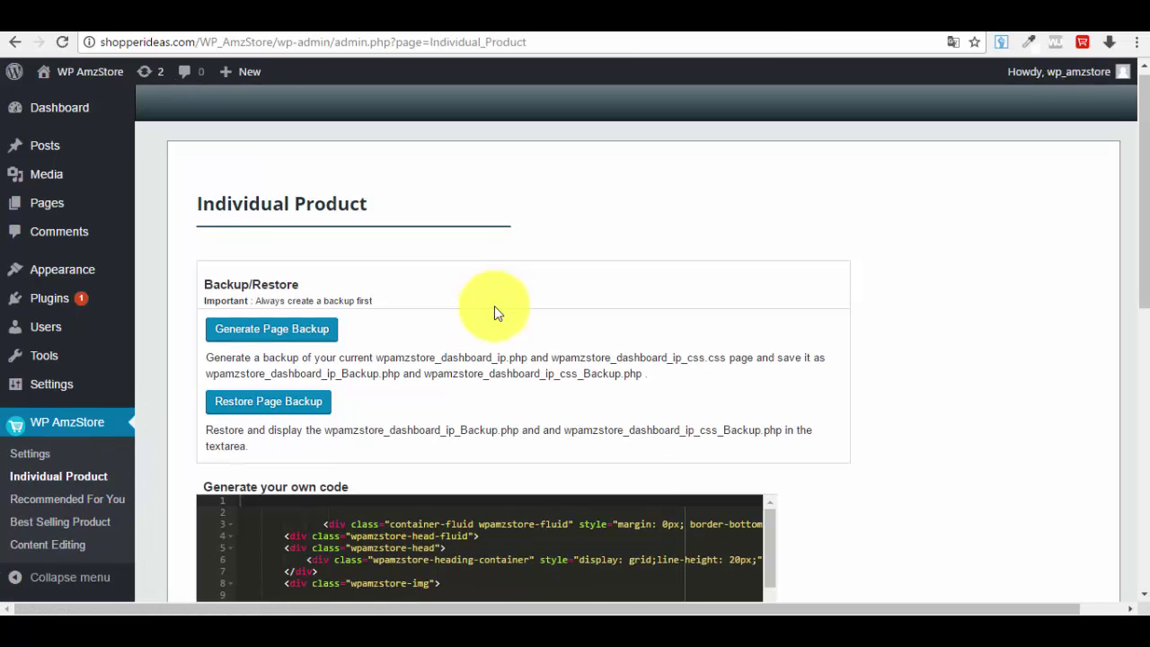
scroll(494, 305, "down", 2)
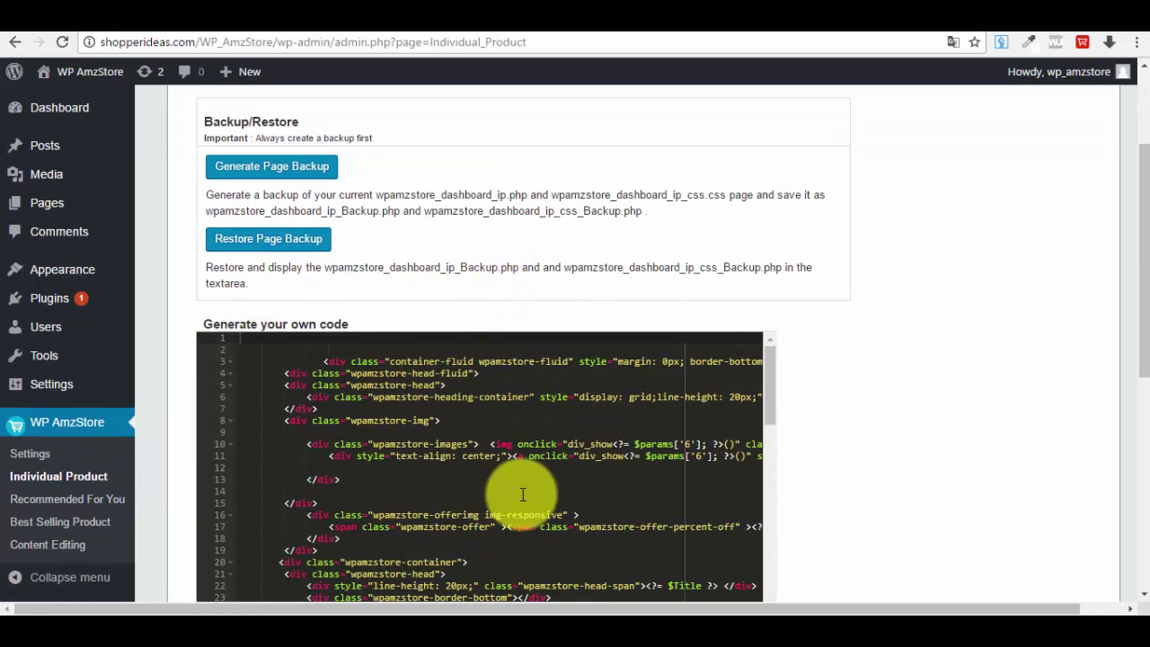
scroll(526, 493, "down", 3)
scroll(1017, 367, "down", 4)
scroll(1017, 367, "down", 2)
scroll(924, 403, "up", 3)
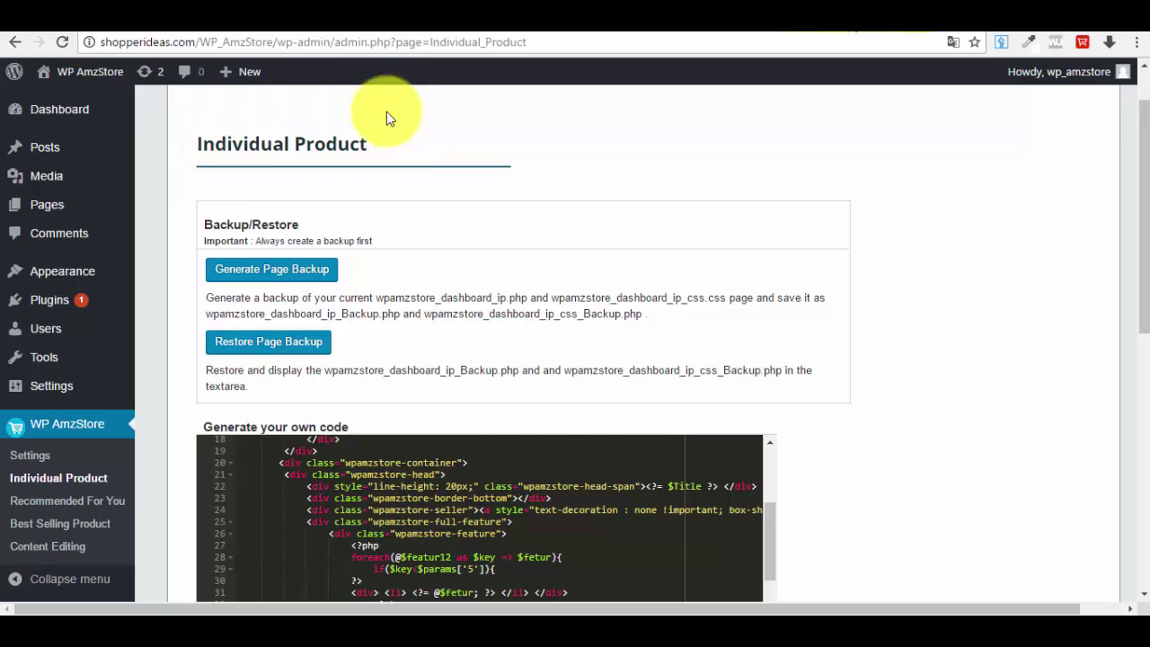
scroll(485, 185, "down", 1)
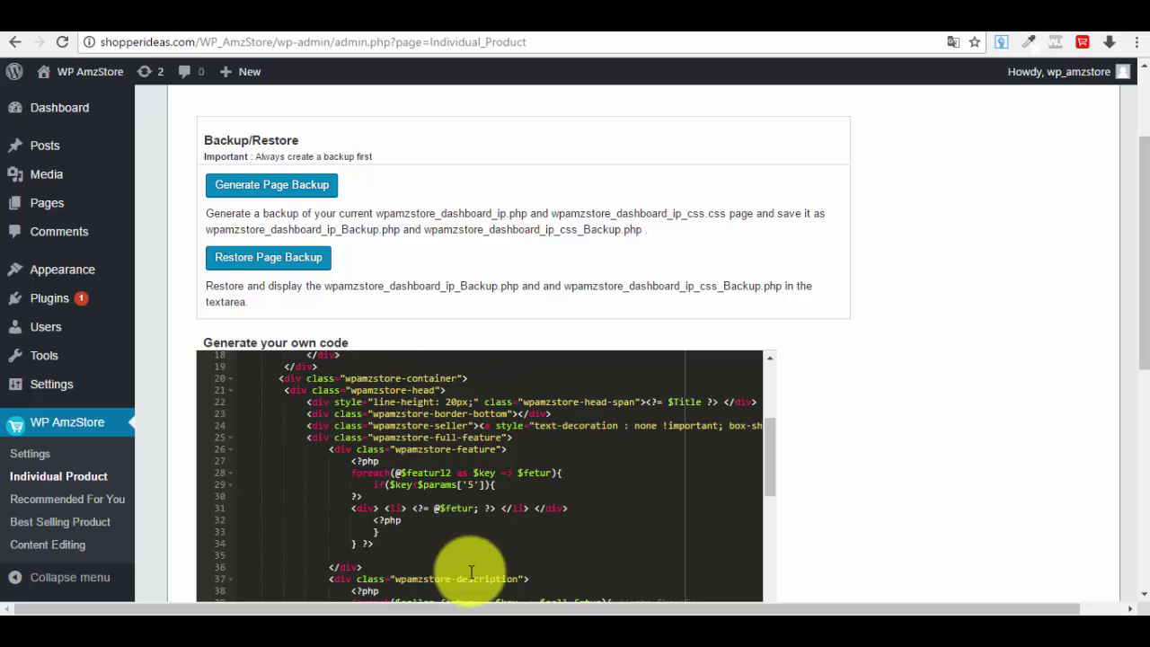
left_click(297, 188)
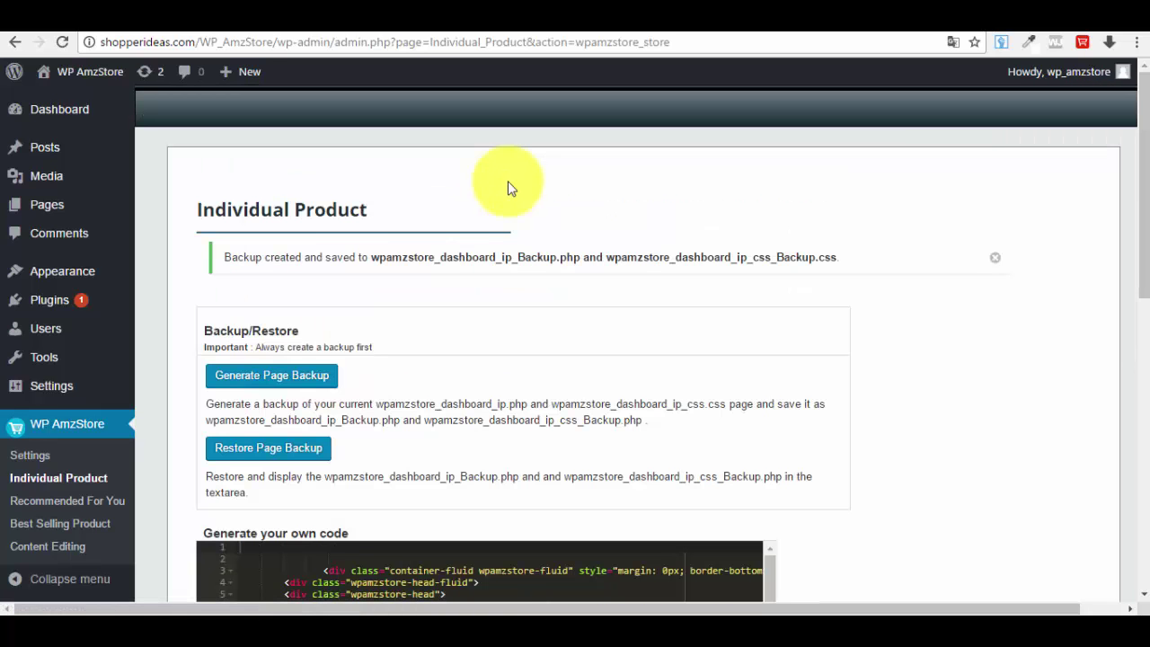
- Add a "Bla Bla" line just above the wpamzstore-img div in the Individual Product template's markup and save the code
scroll(744, 269, "down", 3)
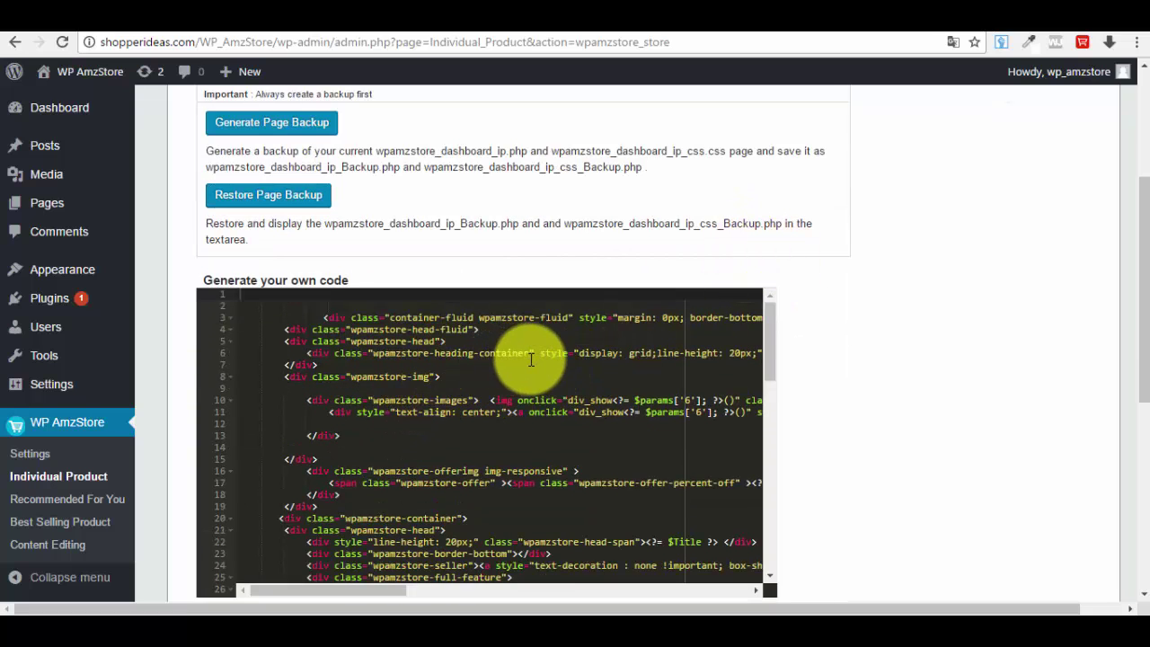
scroll(400, 409, "up", 1)
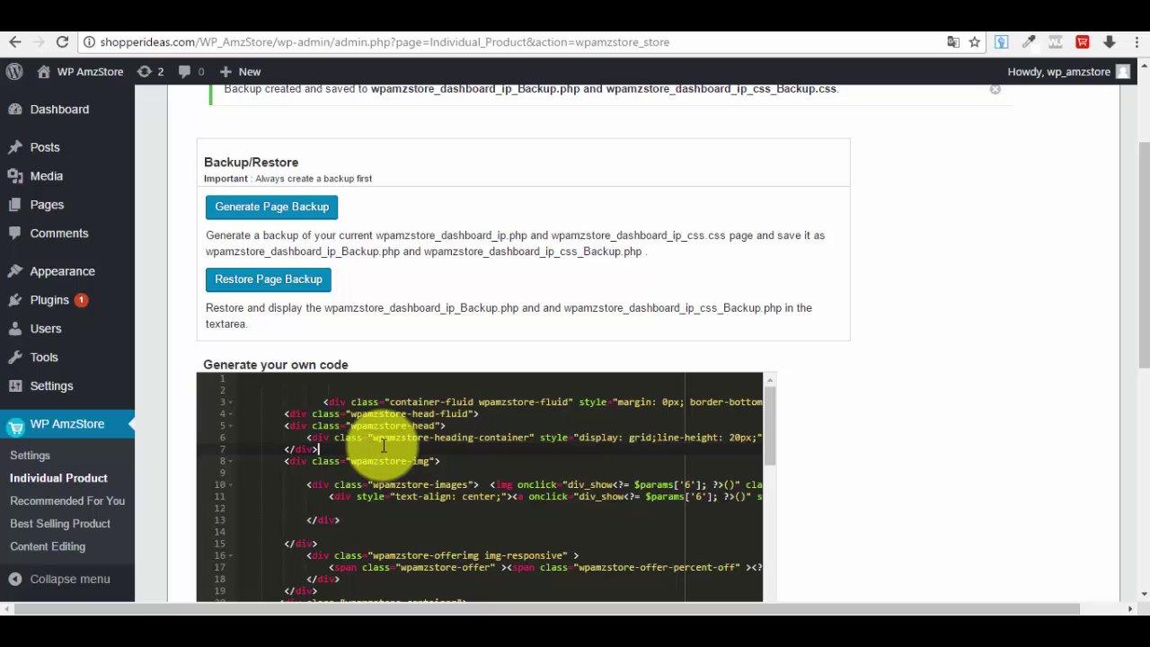
key("Return")
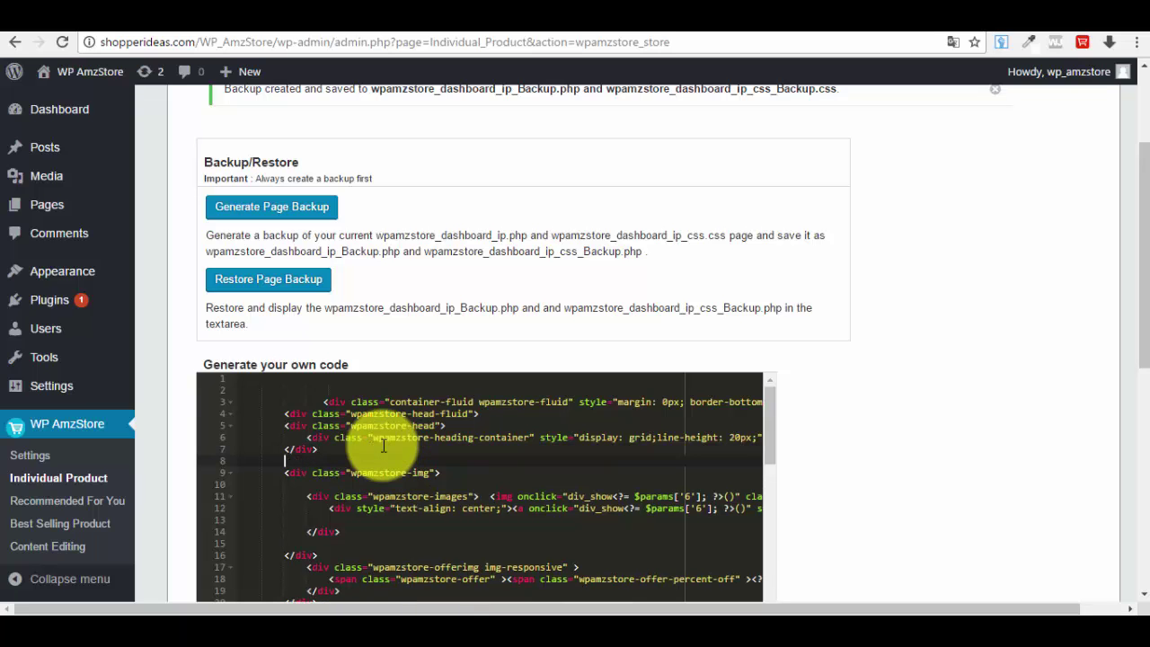
type("Bla Bla")
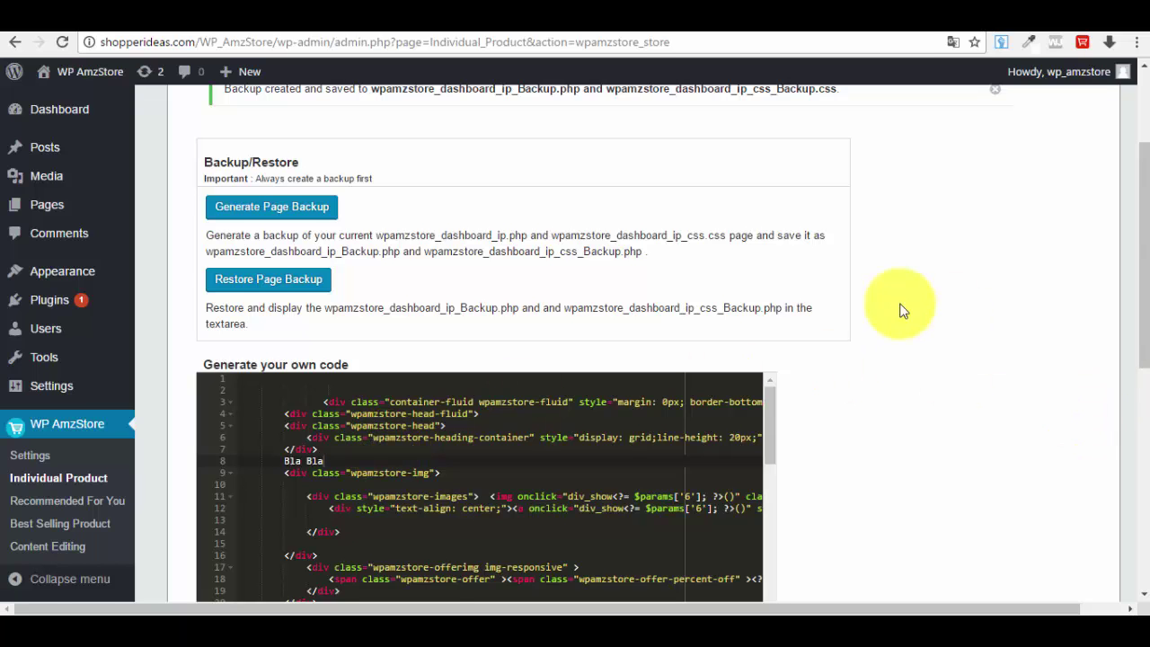
scroll(898, 306, "down", 6)
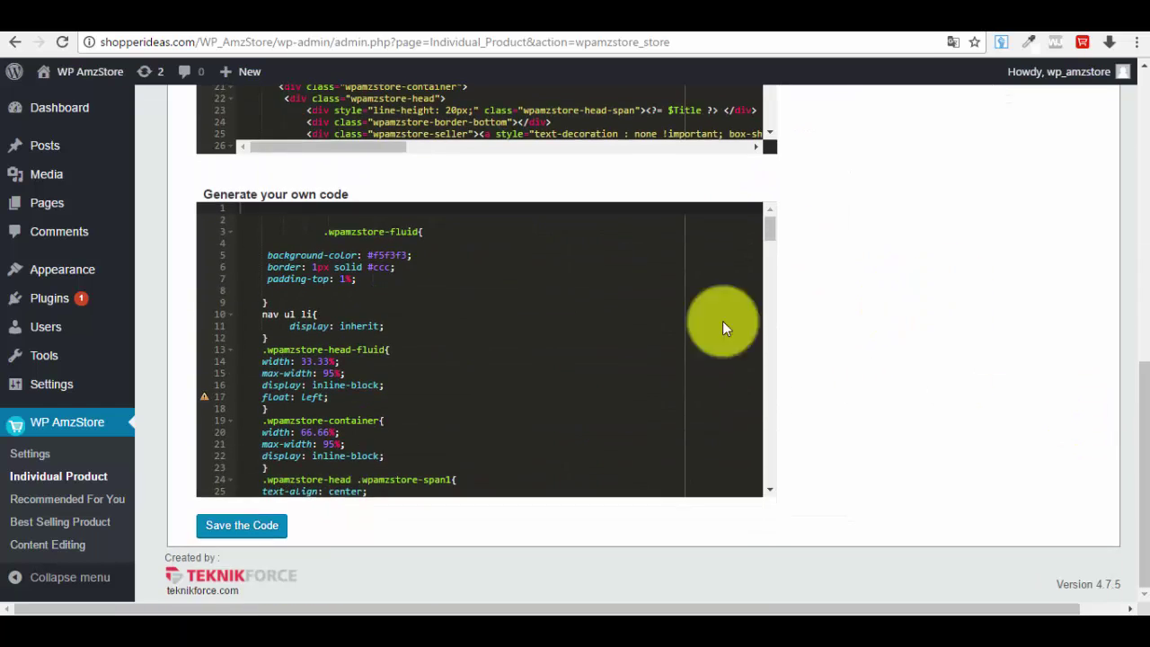
left_click(253, 529)
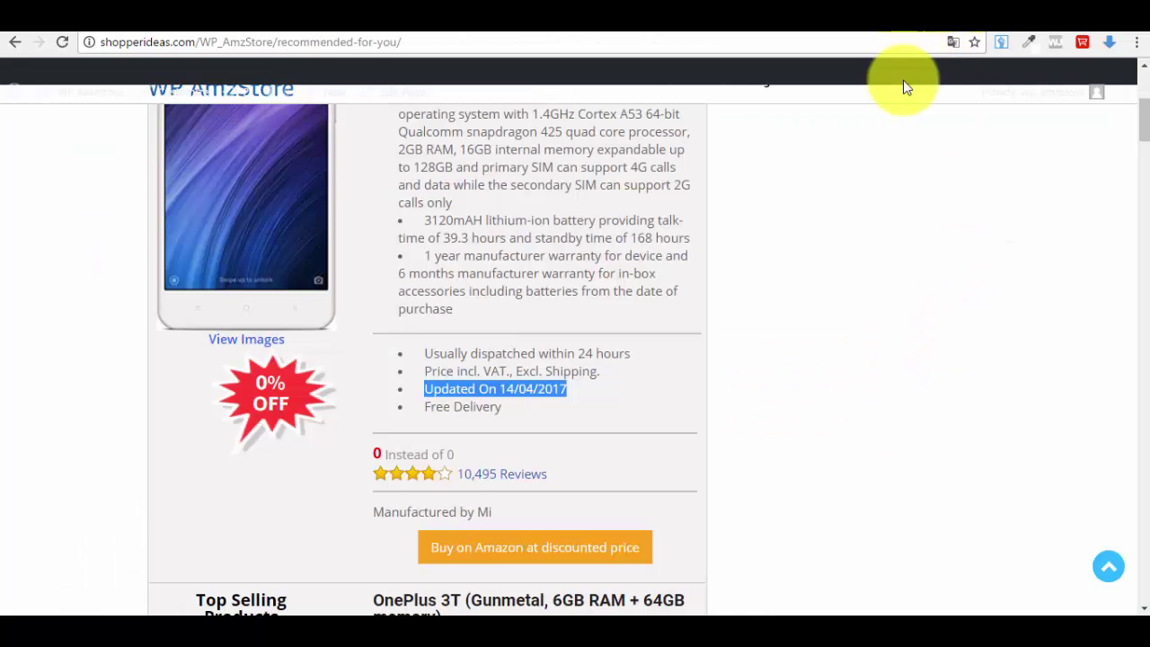
- Open the live Individual Product page, check the product box for the "Bla Bla" text, and return to the template editor
scroll(813, 397, "up", 4)
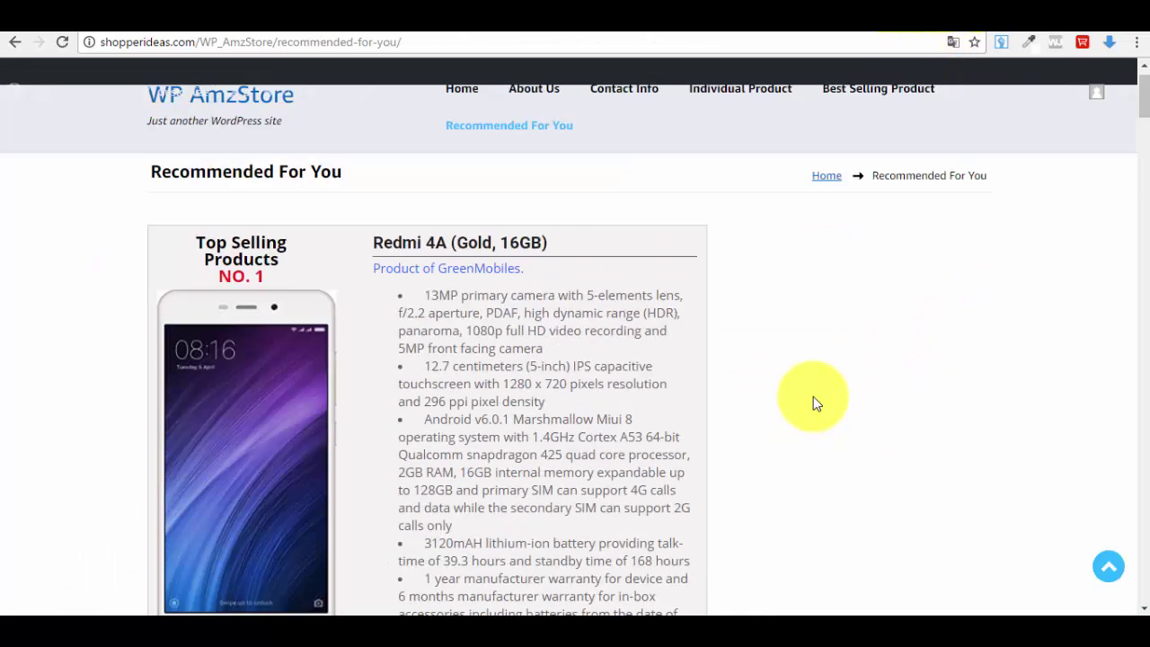
left_click(729, 128)
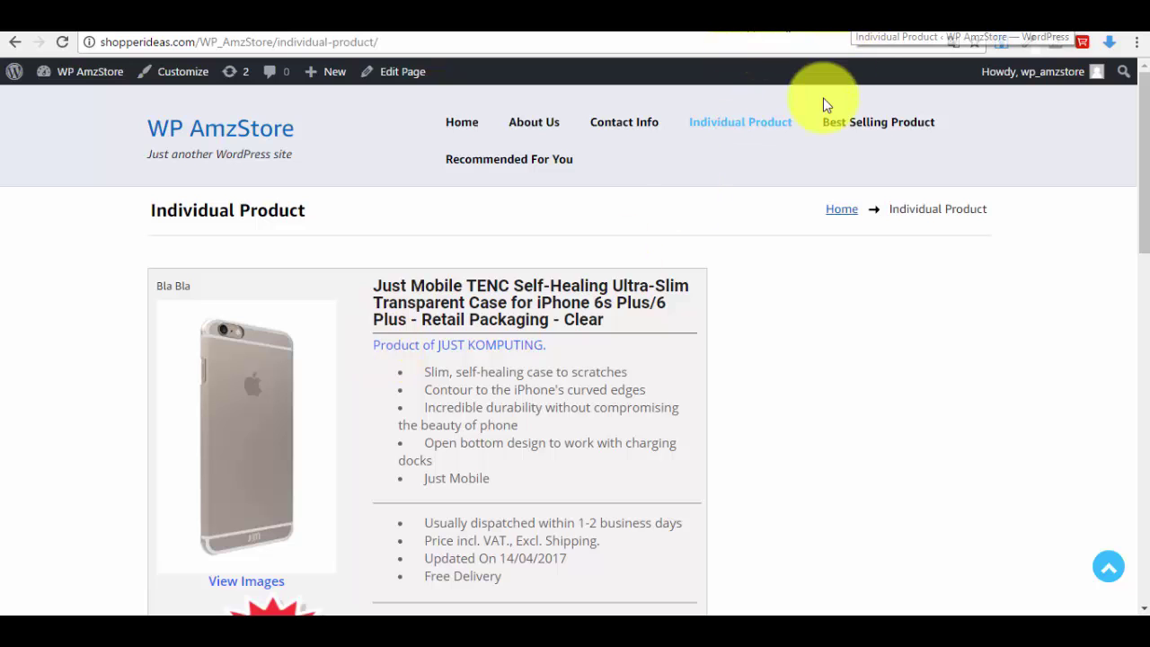
left_click(898, 38)
- Find the added line in the Individual Product template code and restore the page from its backup
scroll(496, 477, "down", 2)
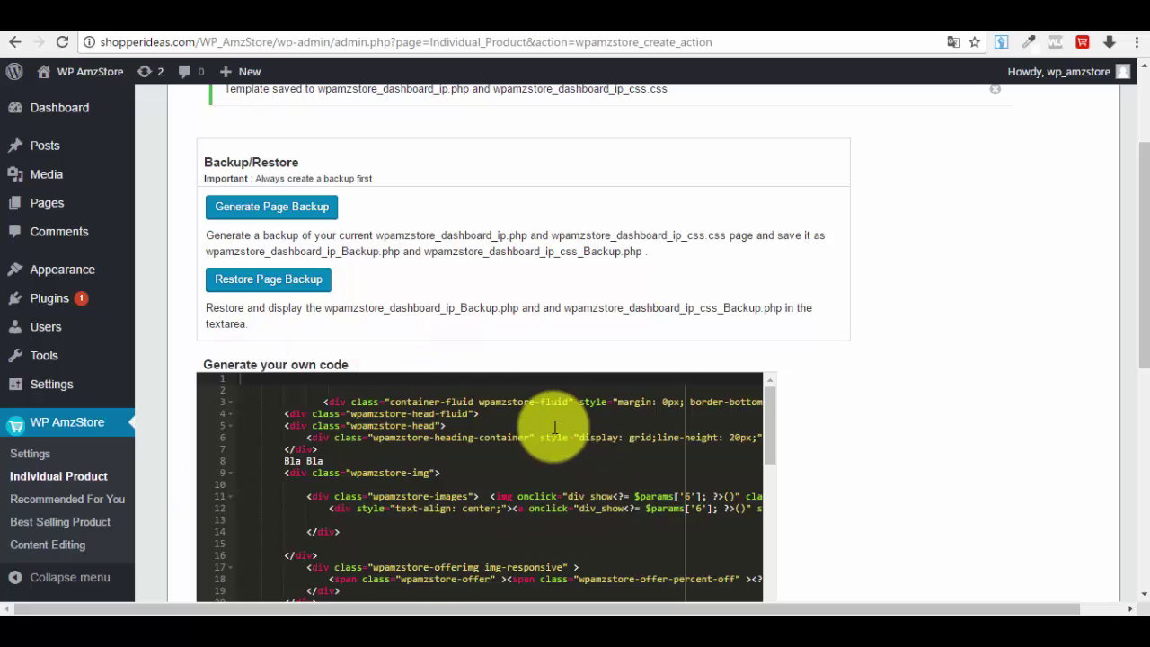
scroll(629, 424, "down", 1)
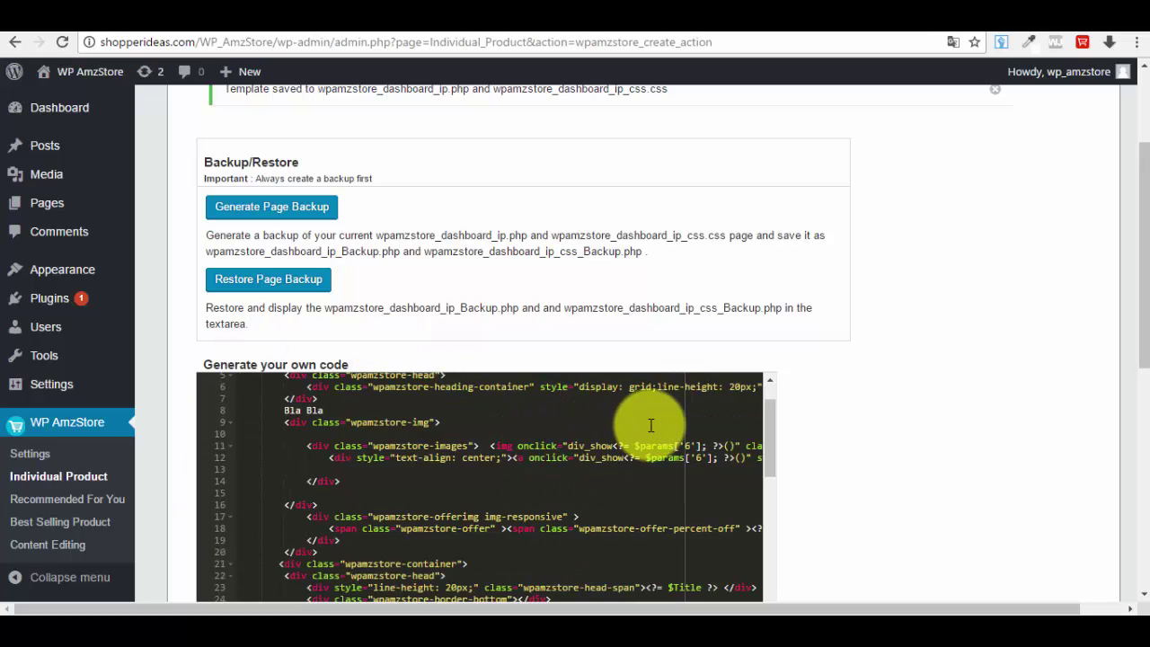
scroll(650, 423, "up", 1)
scroll(887, 461, "down", 2)
scroll(878, 441, "up", 3)
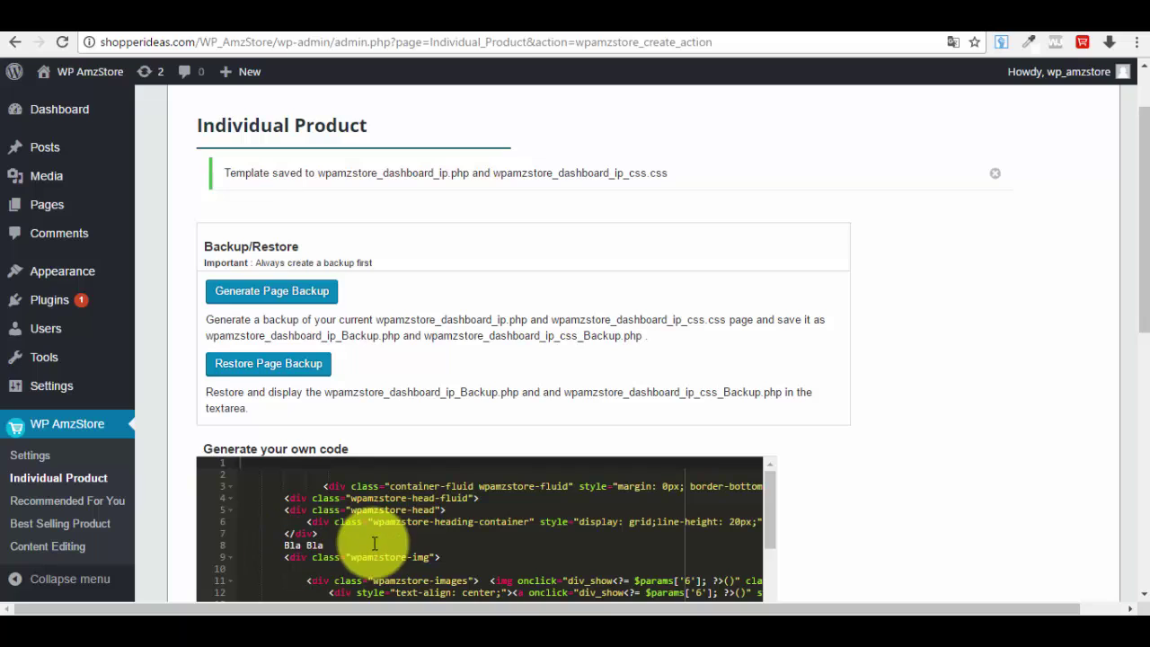
left_click(281, 376)
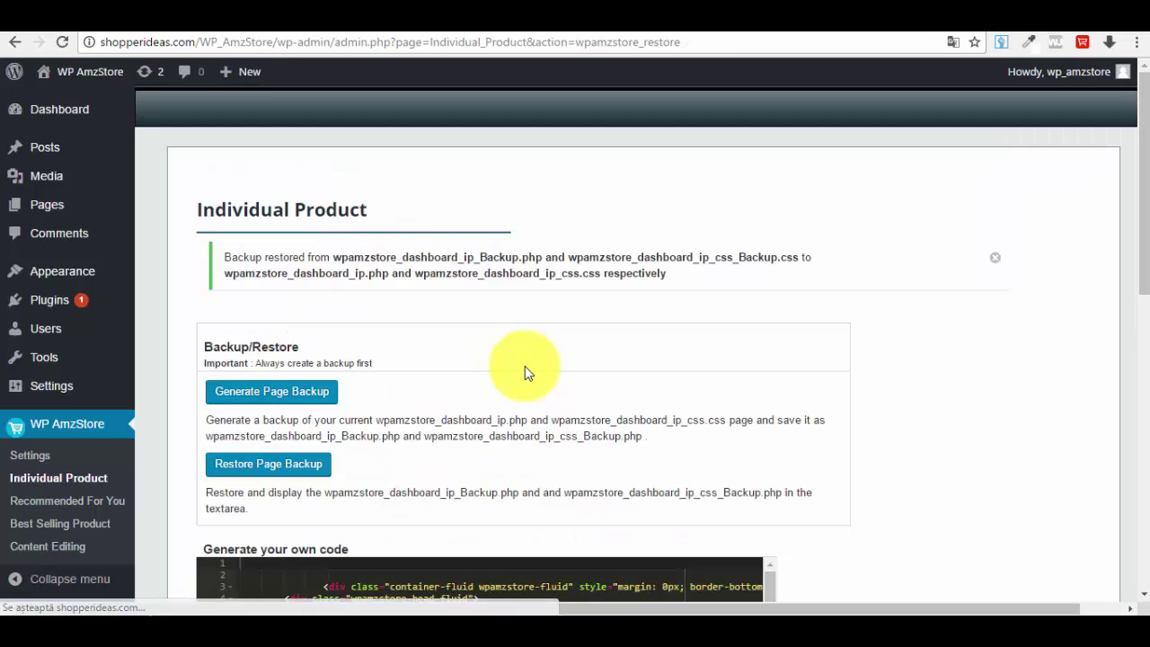
- Check the restored markup and stylesheet of the Individual Product template and save the code
scroll(527, 372, "down", 5)
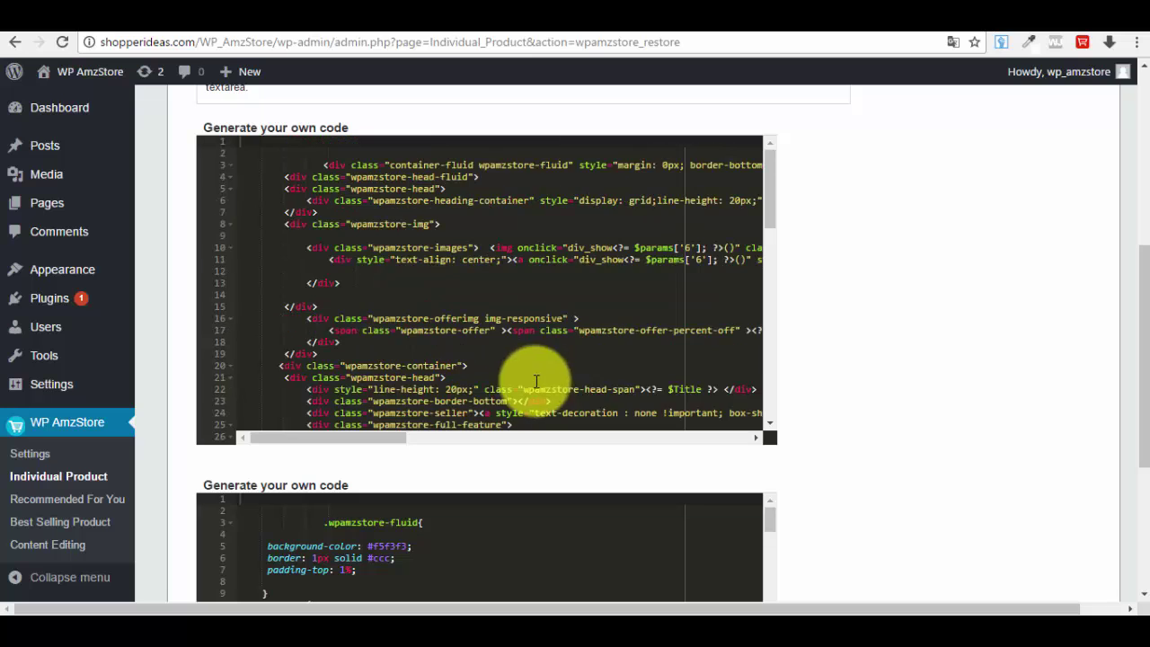
scroll(821, 372, "up", 5)
scroll(827, 385, "down", 8)
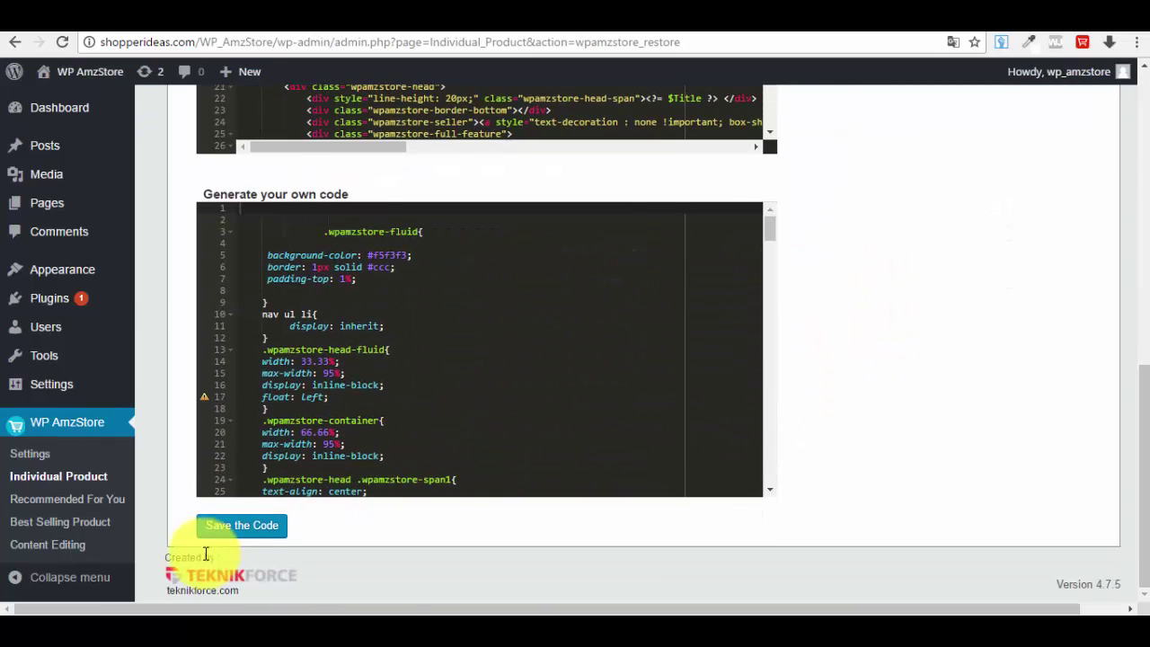
left_click(269, 526)
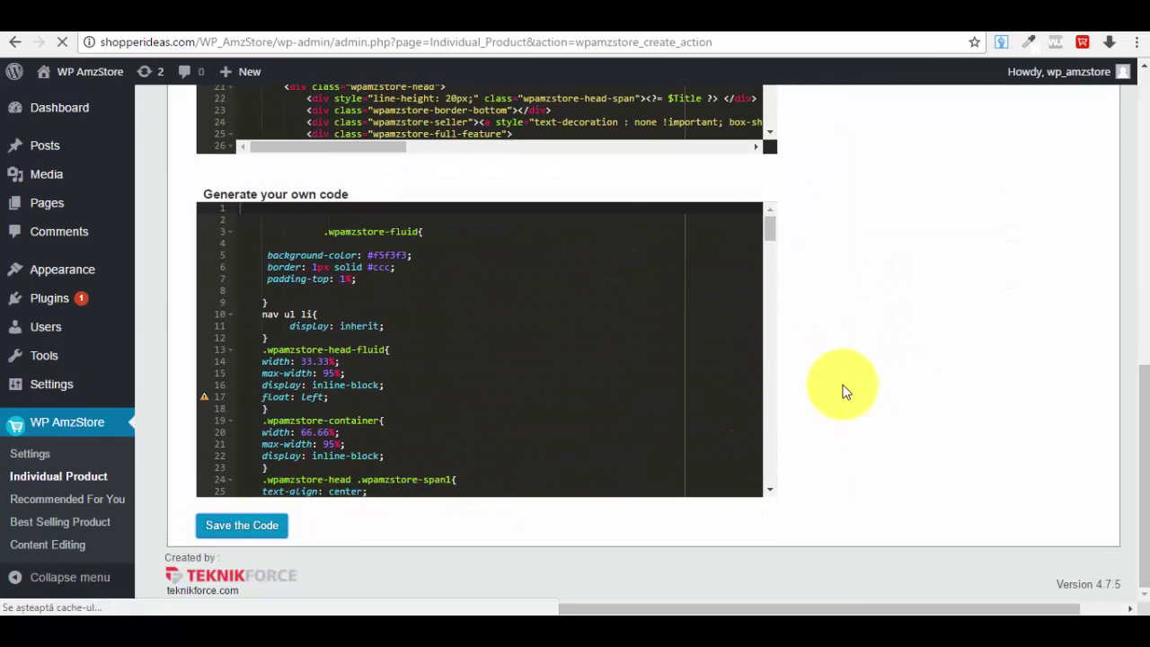
scroll(305, 413, "down", 2)
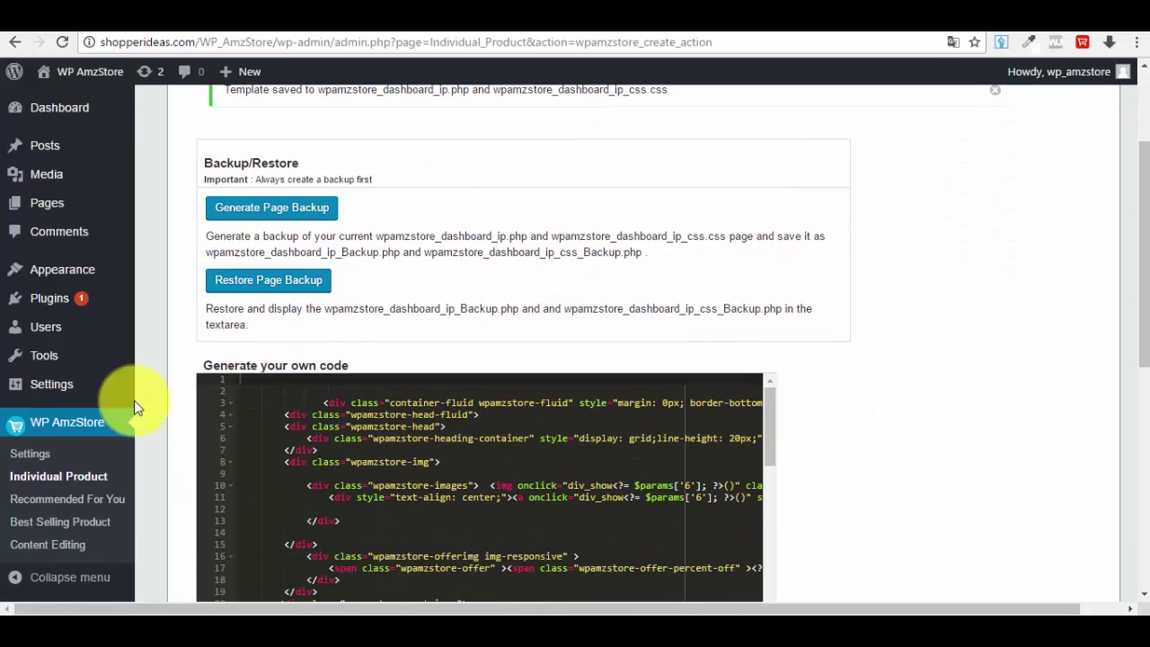
- Open the plugin's Recommended For You template page and examine its backup options and code editors
left_click(67, 499)
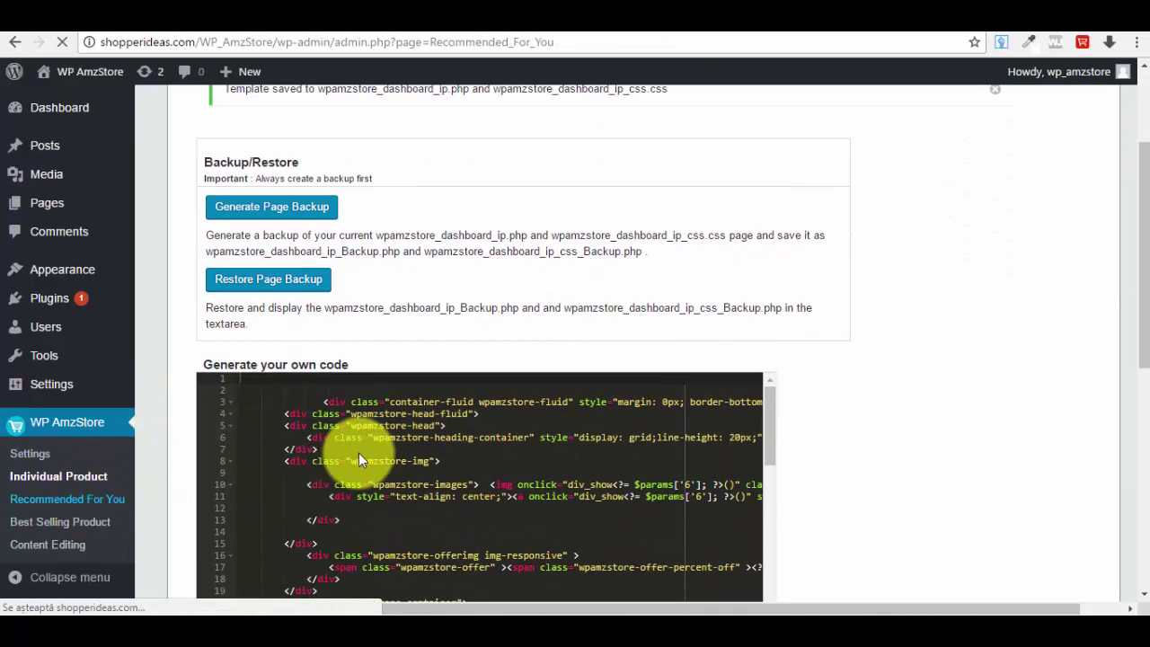
scroll(466, 340, "down", 8)
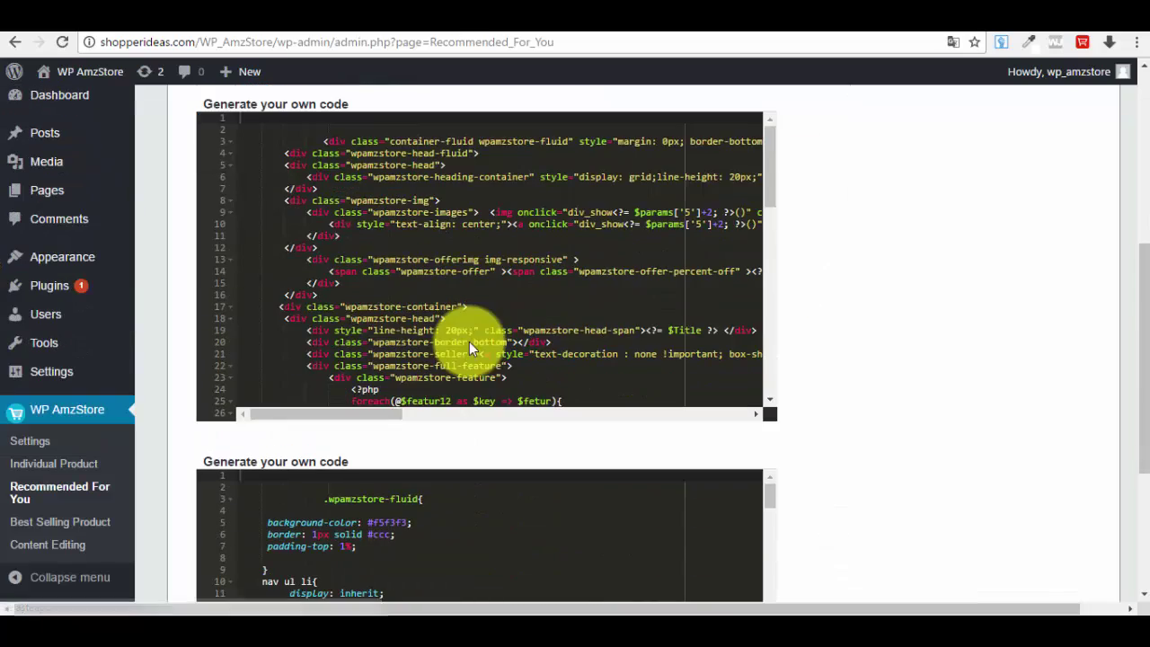
scroll(888, 386, "down", 3)
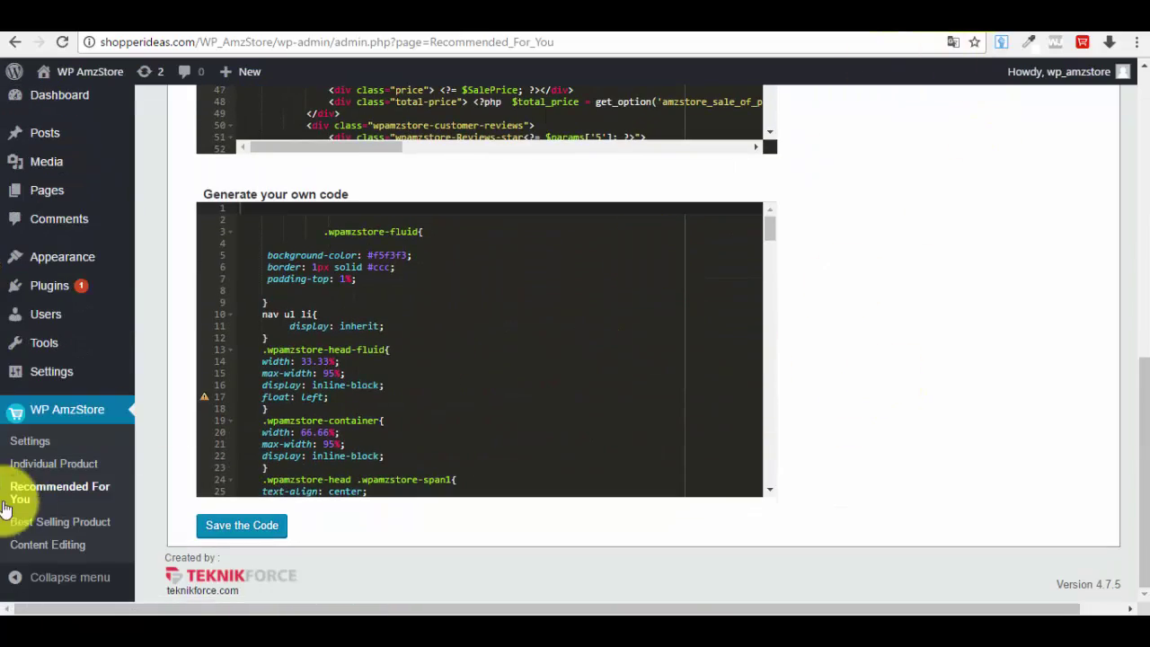
scroll(890, 163, "up", 8)
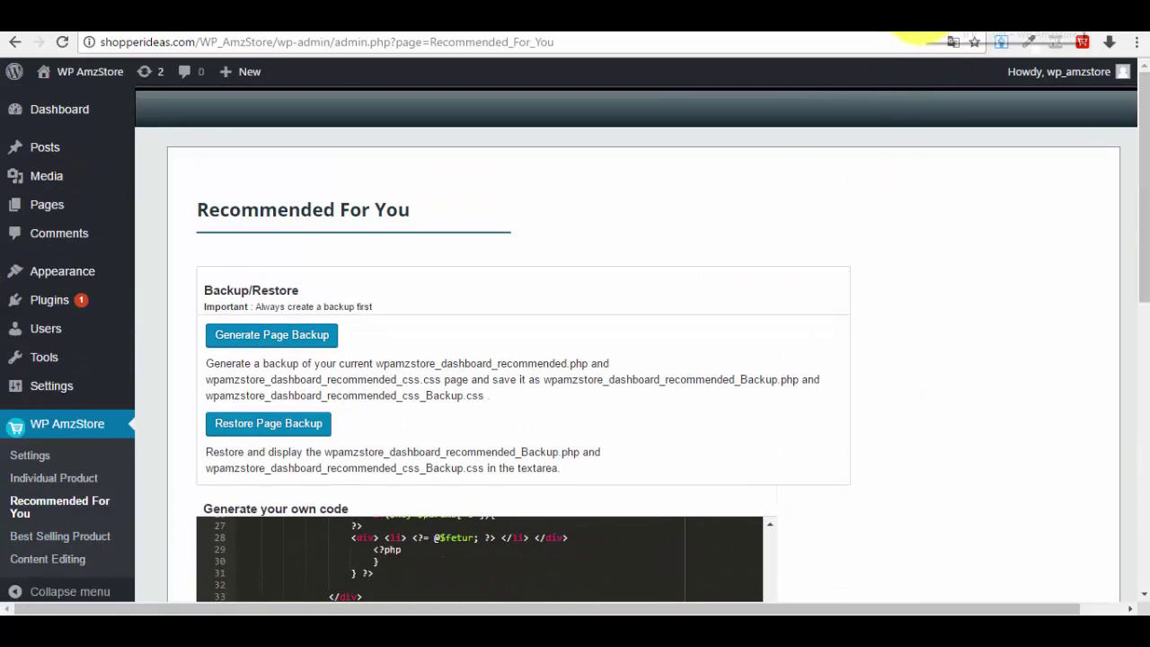
- Reload the live Individual Product page to check the restored layout, and return to the Recommended For You template page
left_click(921, 34)
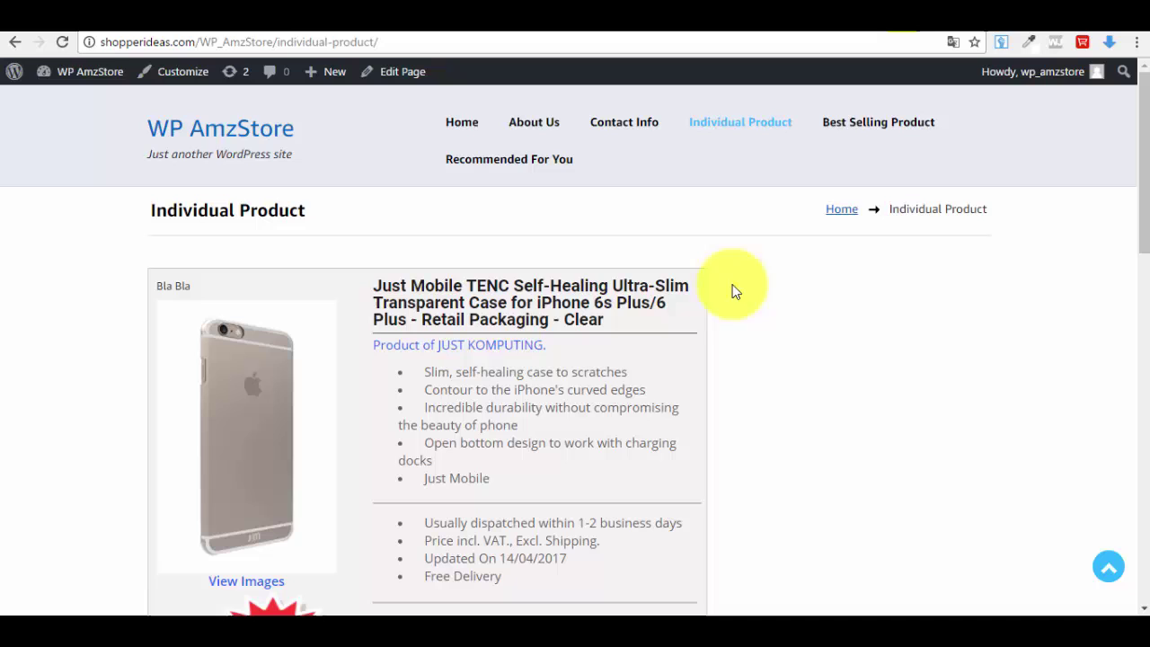
left_click(61, 43)
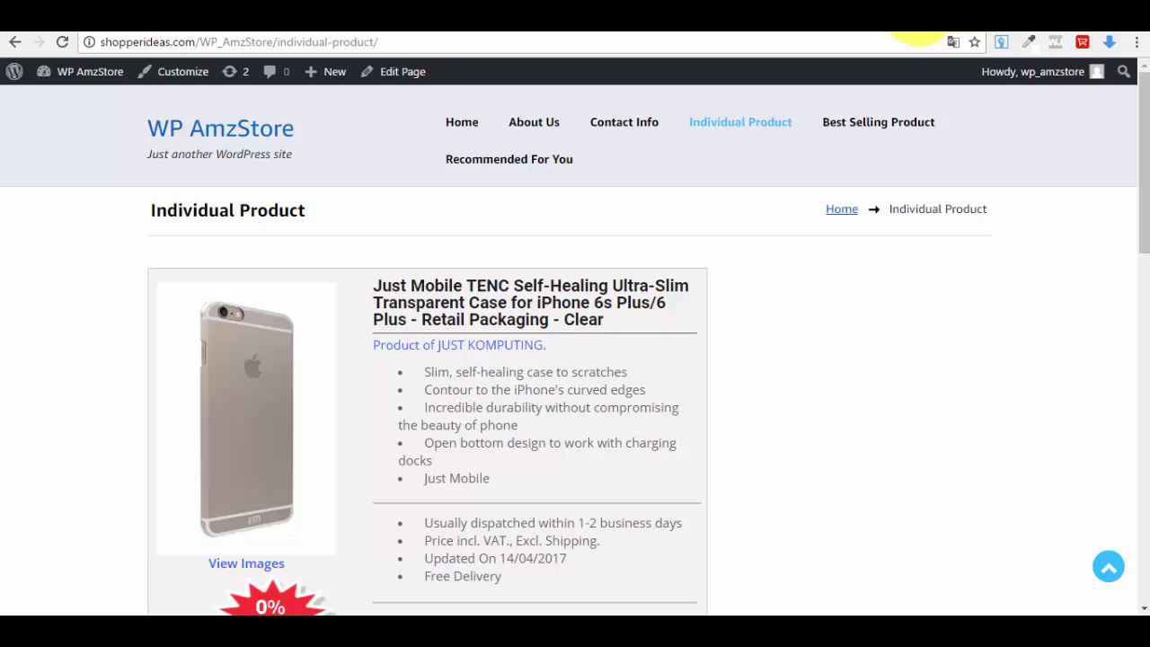
left_click(918, 14)
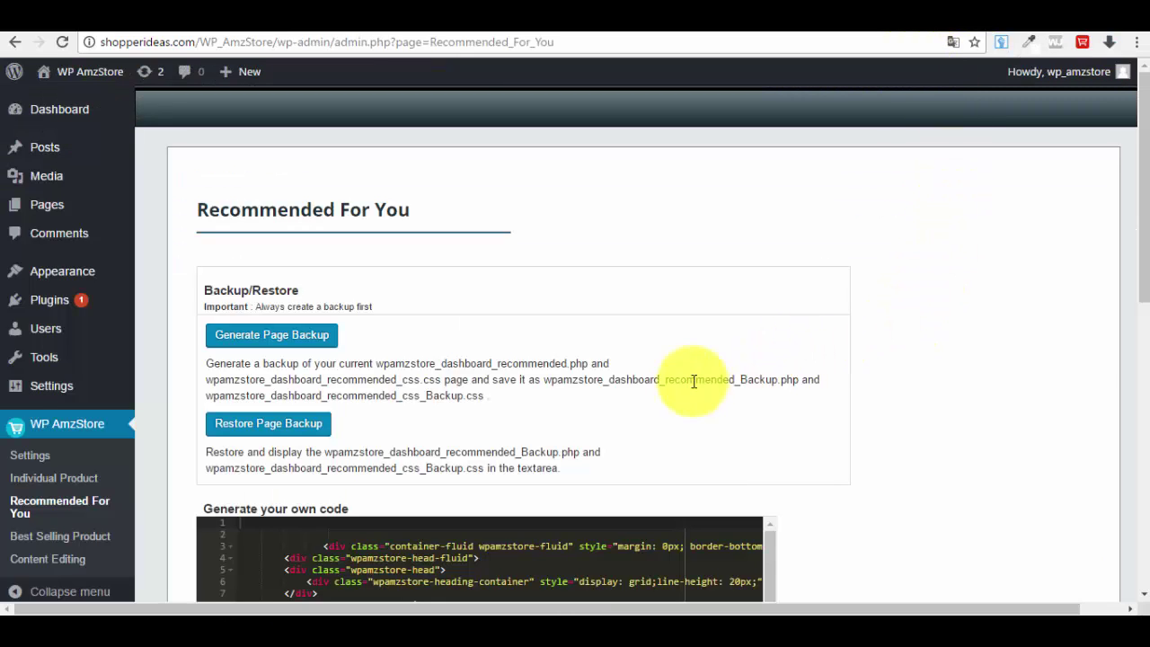
scroll(621, 367, "down", 1)
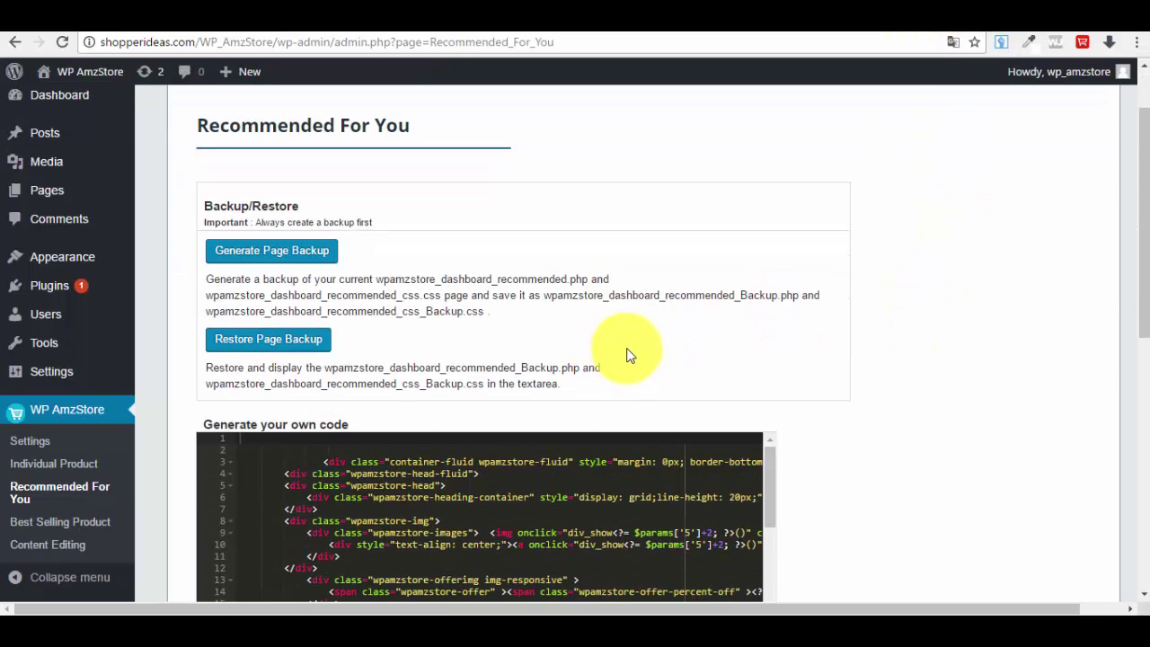